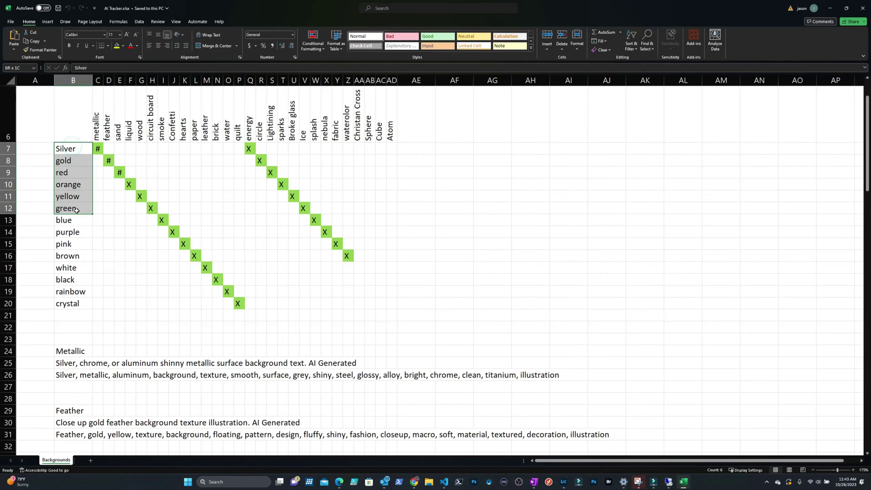
drag(74, 258, 77, 287)
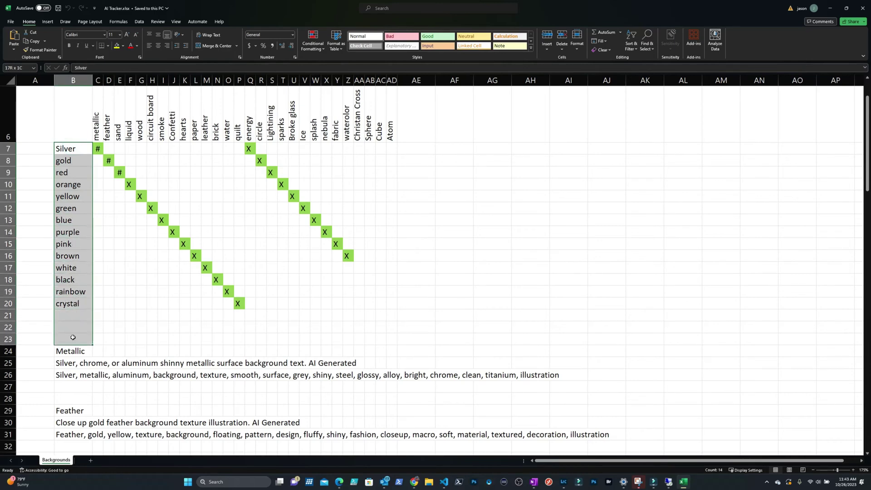
drag(96, 127, 204, 122)
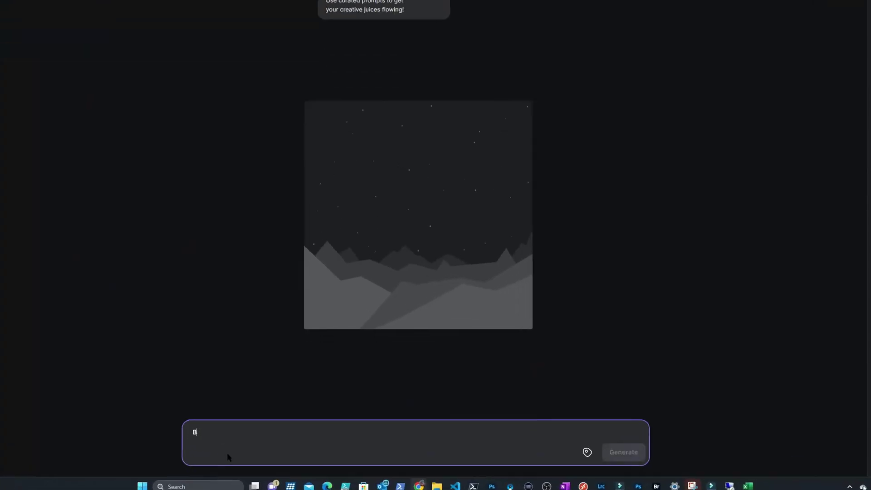
Step: Generate several 16:9 batches of splash images from the prompt 'Blue splash background'
text(lue sp)
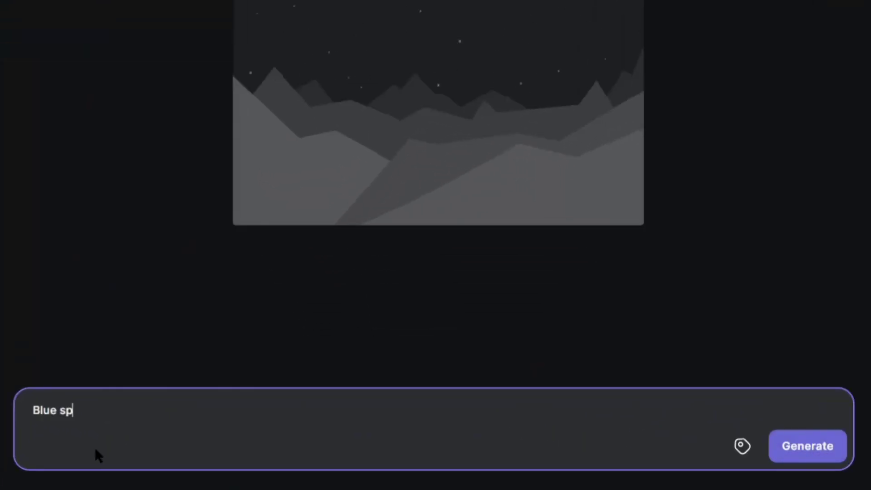
text(lash background)
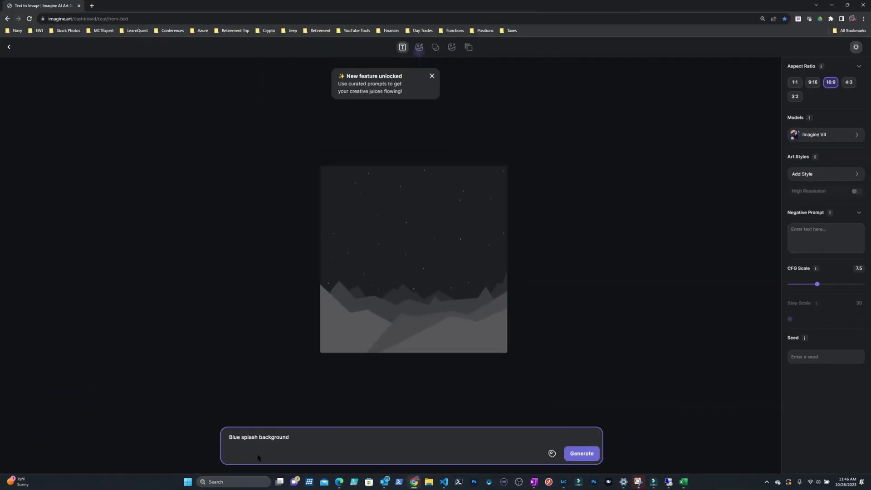
key(Return)
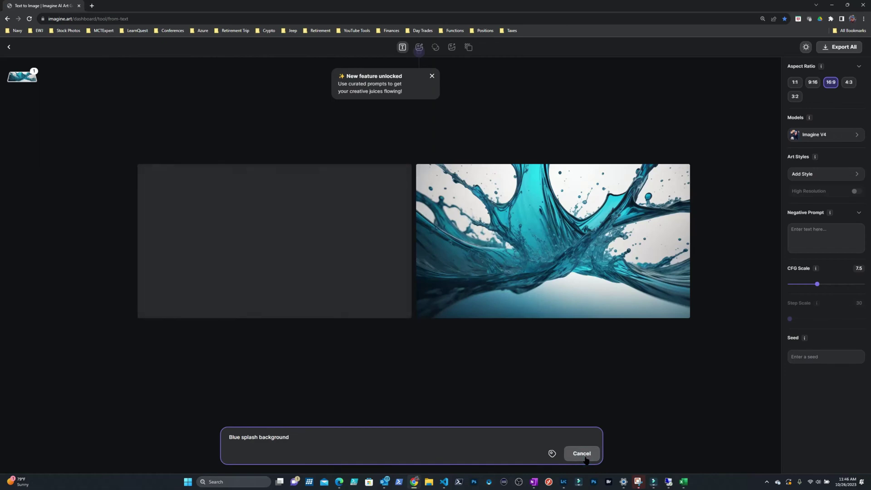
click(585, 456)
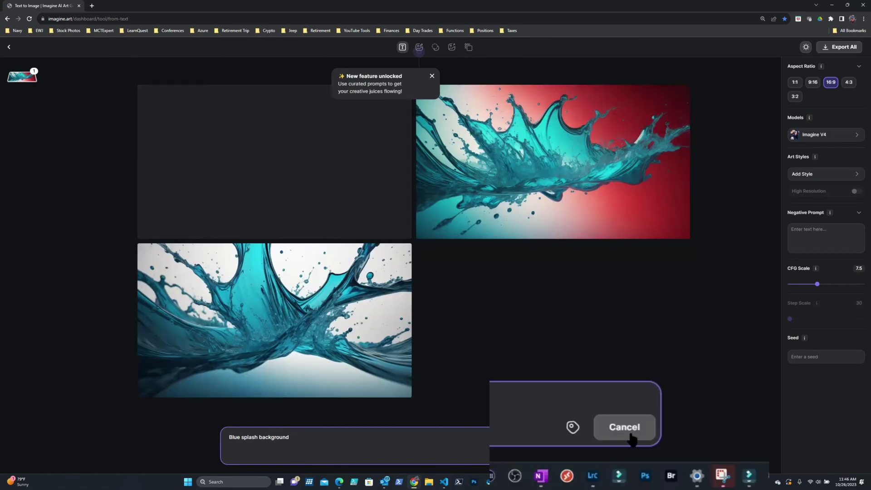
click(586, 455)
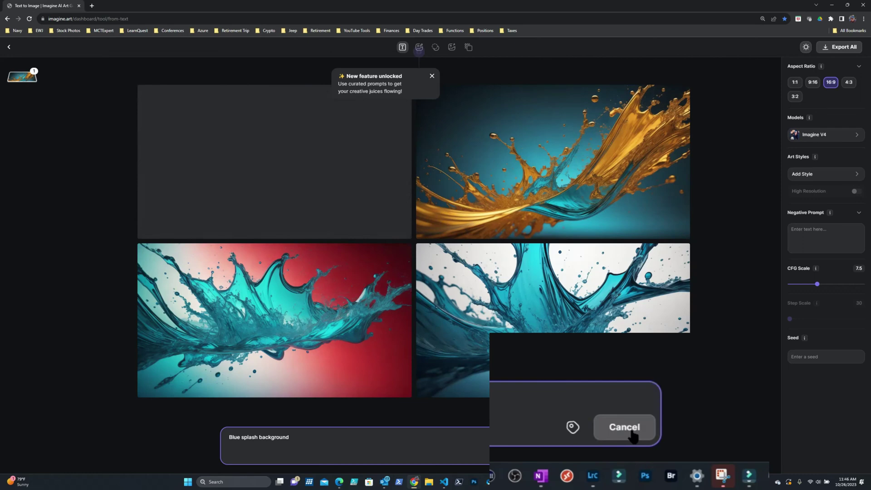
click(624, 427)
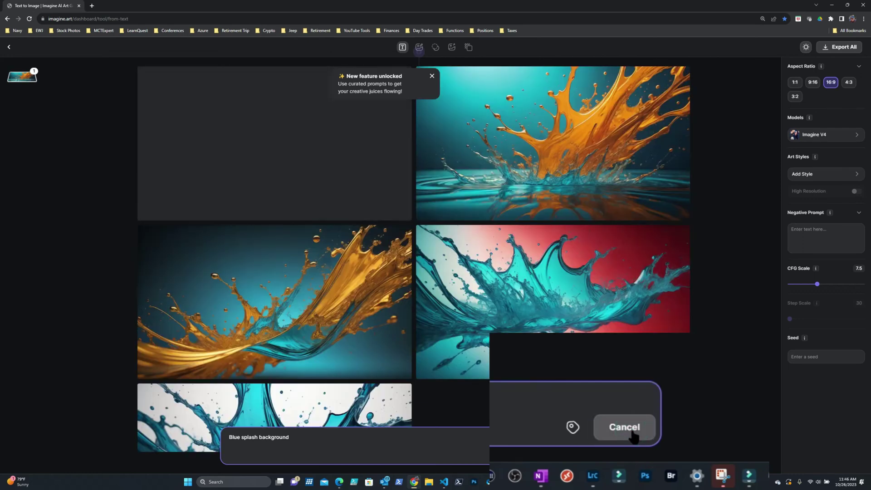
click(633, 437)
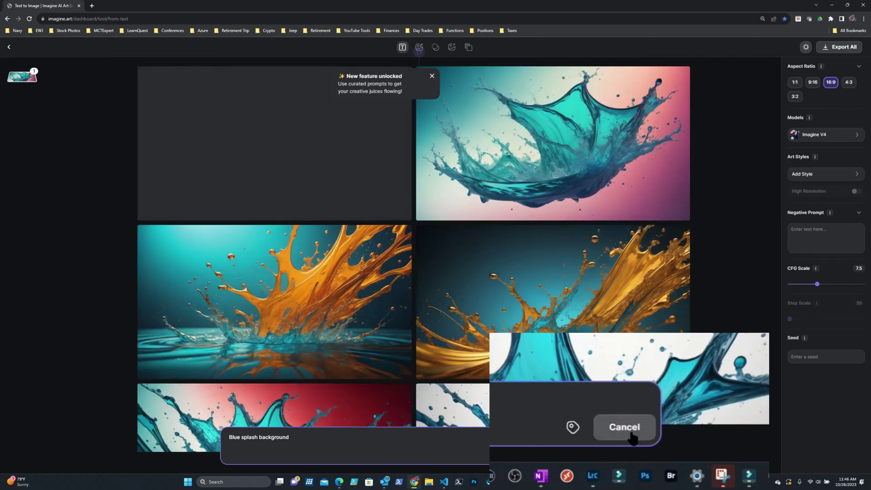
click(585, 456)
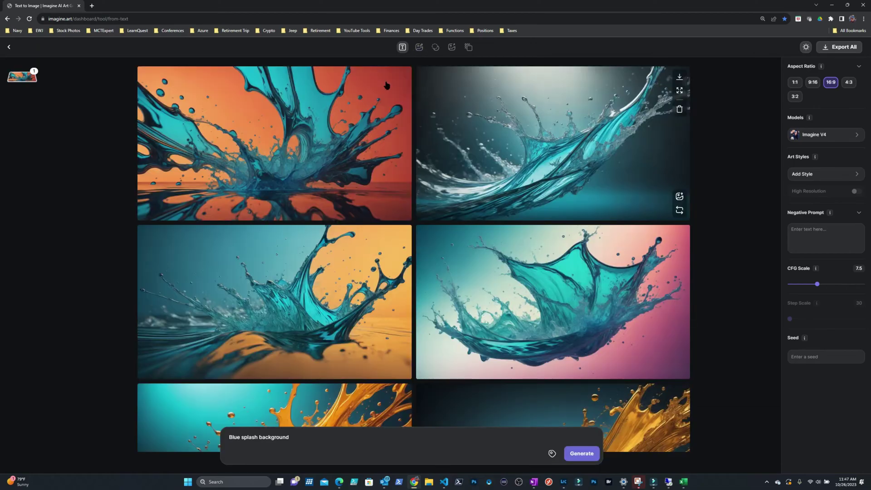
Step: Delete the unwanted orange splash results, keeping only the four teal images
click(398, 108)
click(487, 278)
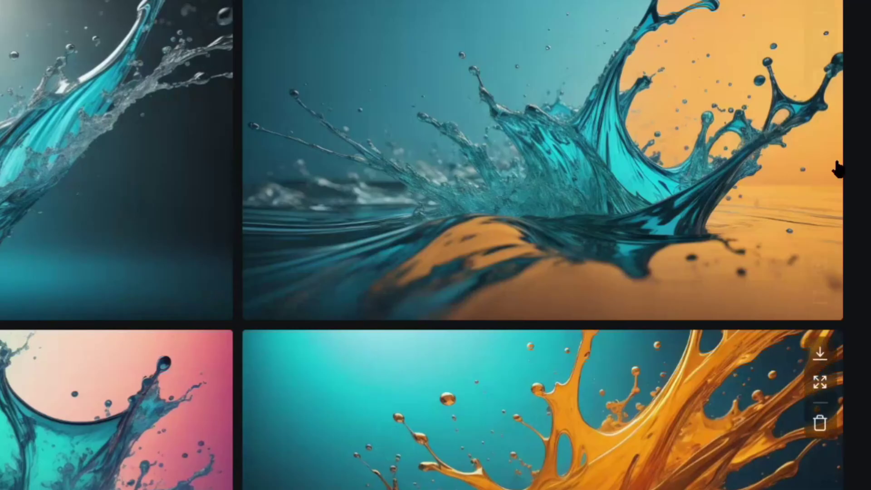
click(818, 78)
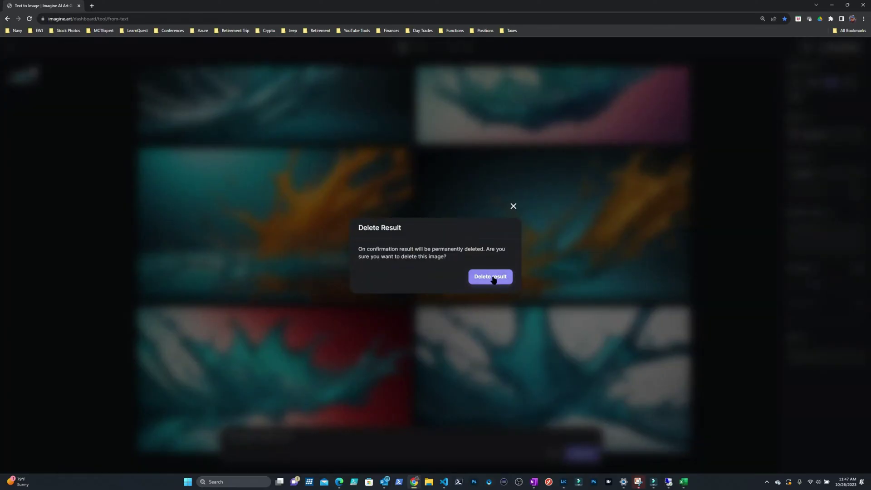
click(401, 444)
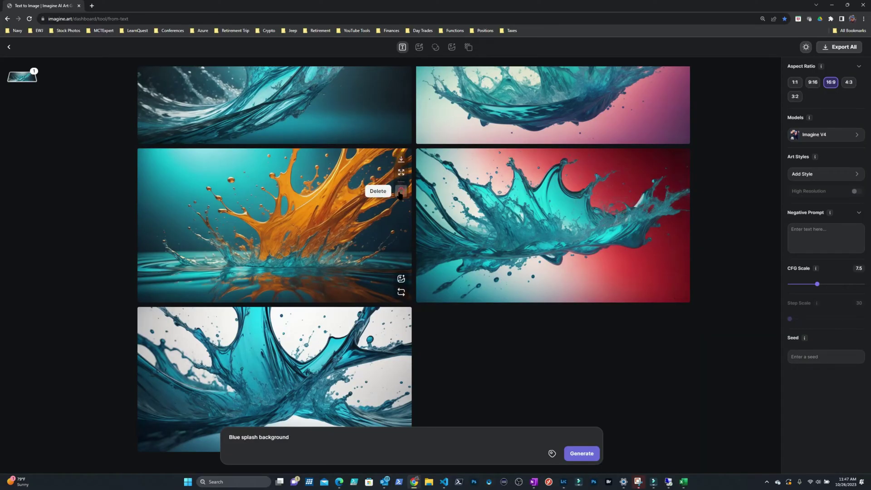
click(401, 191)
click(492, 276)
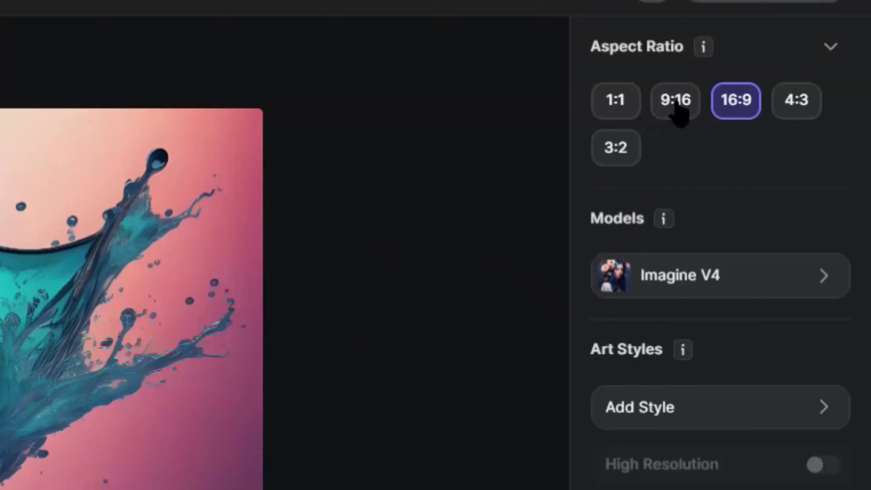
Step: Switch to the 9:16 portrait ratio and generate more blue splash images
click(676, 105)
click(581, 453)
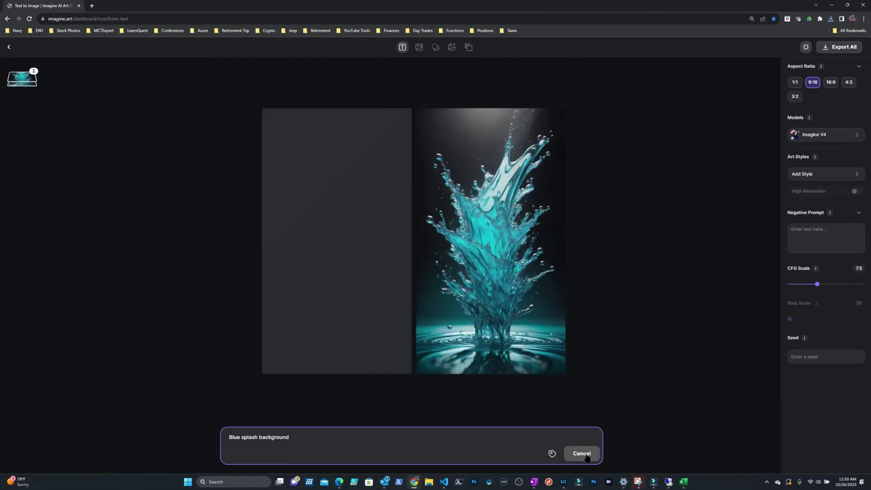
click(586, 456)
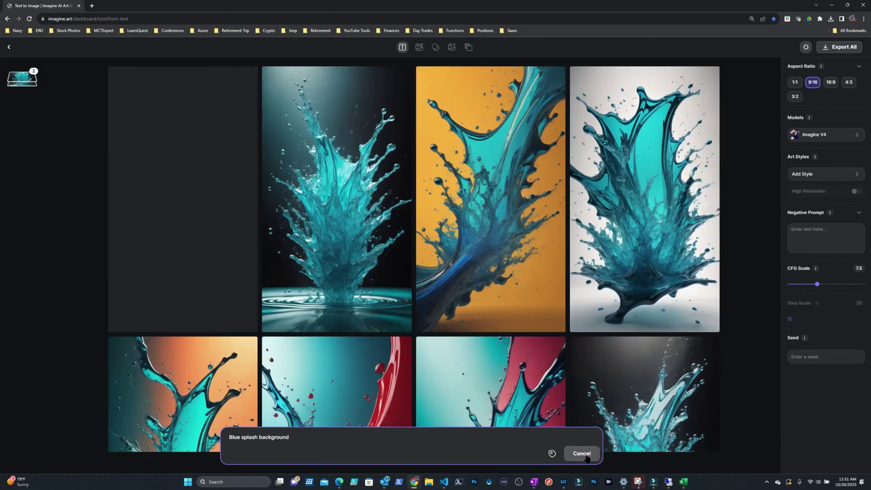
Step: Delete the extra portrait results, leaving four 9:16 teal splash images
click(554, 109)
click(490, 276)
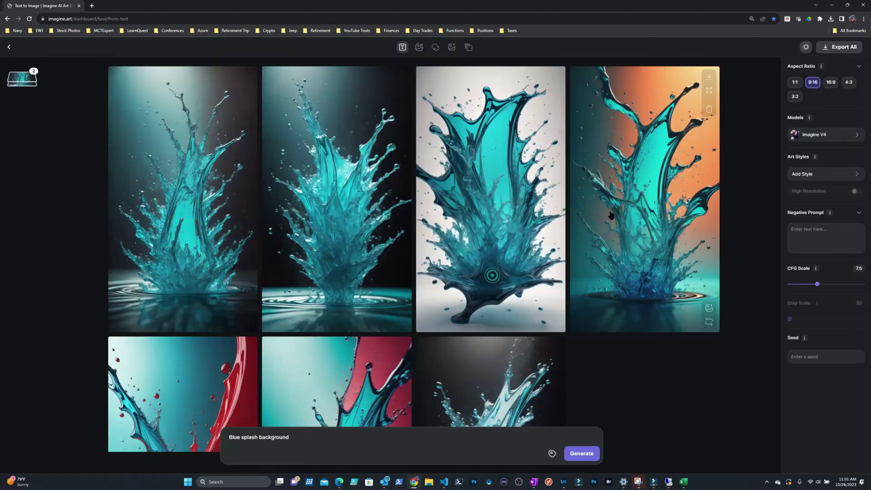
scroll(245, 188, down, 4)
click(245, 188)
click(490, 277)
click(247, 191)
click(490, 276)
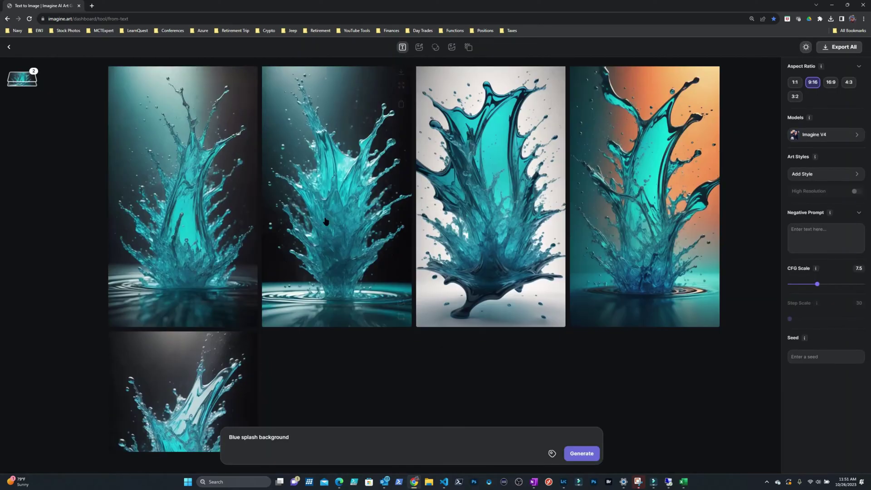
click(397, 110)
click(499, 279)
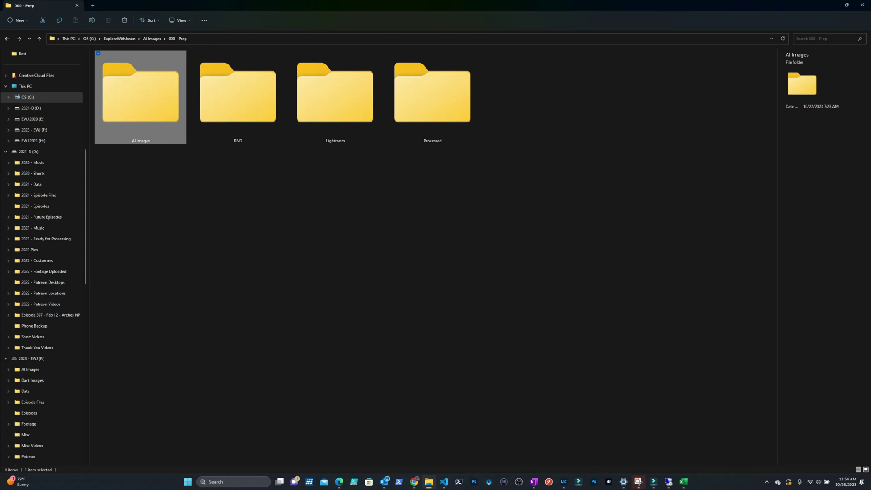
Step: Copy today's eight upscaled splash PNGs from Downloads into 000 - Prep > AI Images
double_click(157, 104)
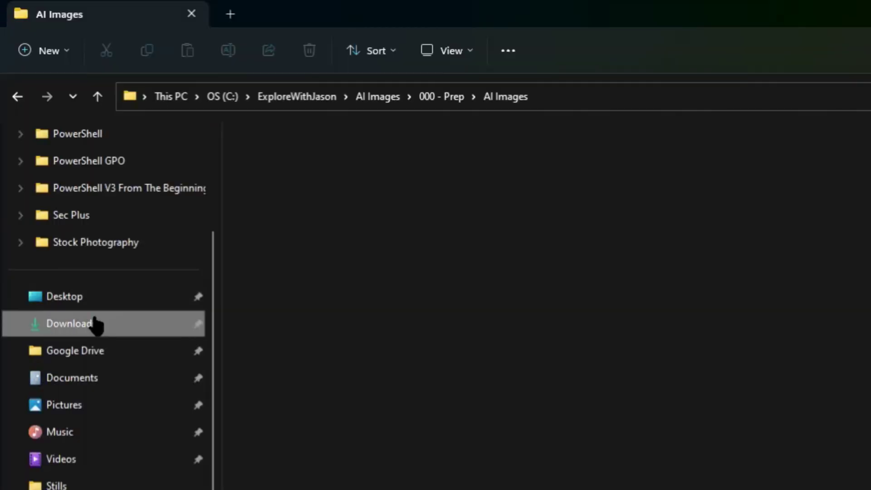
click(38, 129)
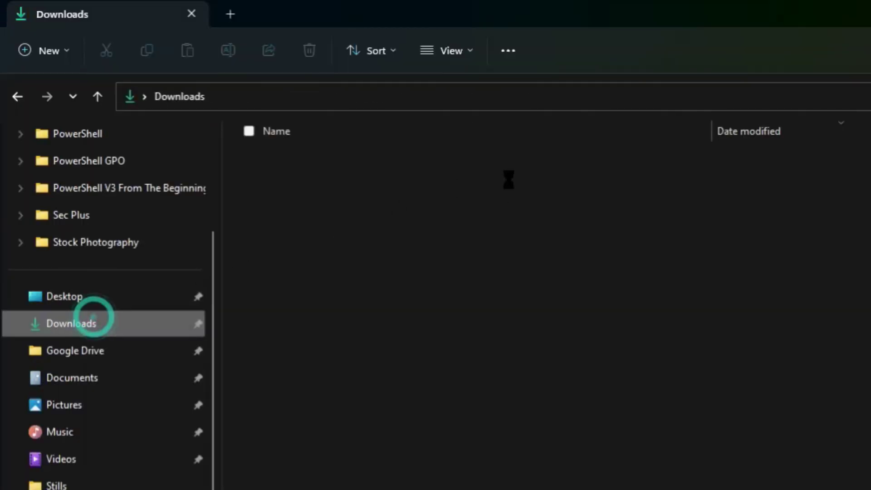
click(444, 181)
shift+click(438, 363)
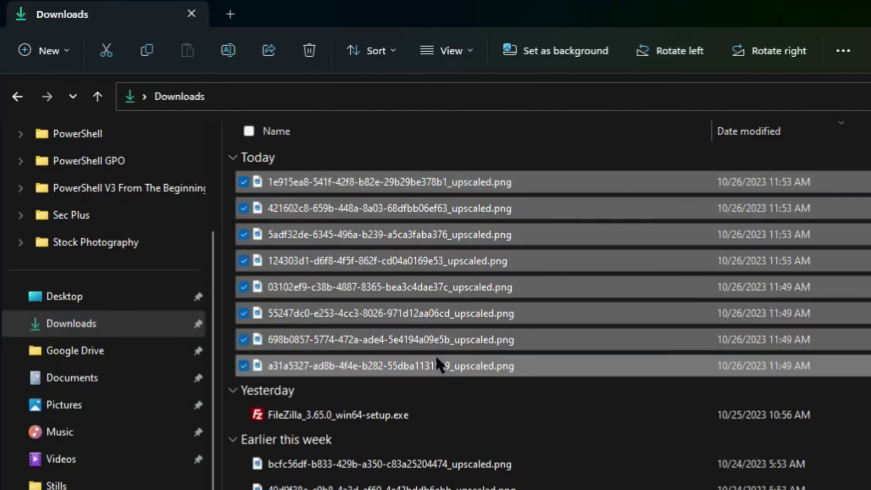
click(18, 97)
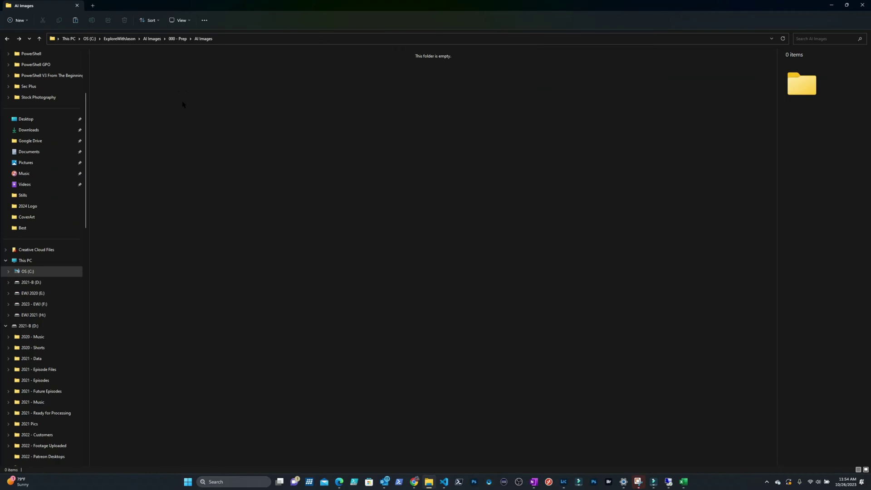
click(182, 104)
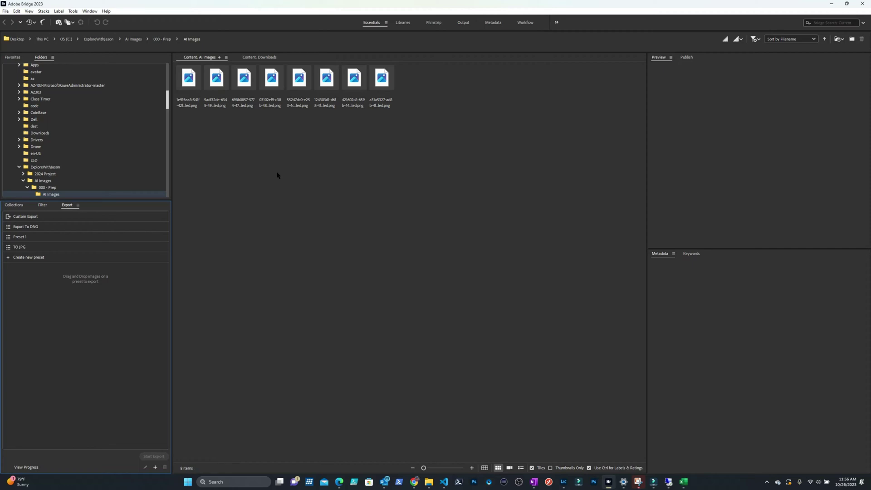
Step: Select all eight splash thumbnails and export them with the Export To DNG preset
drag(419, 119, 334, 88)
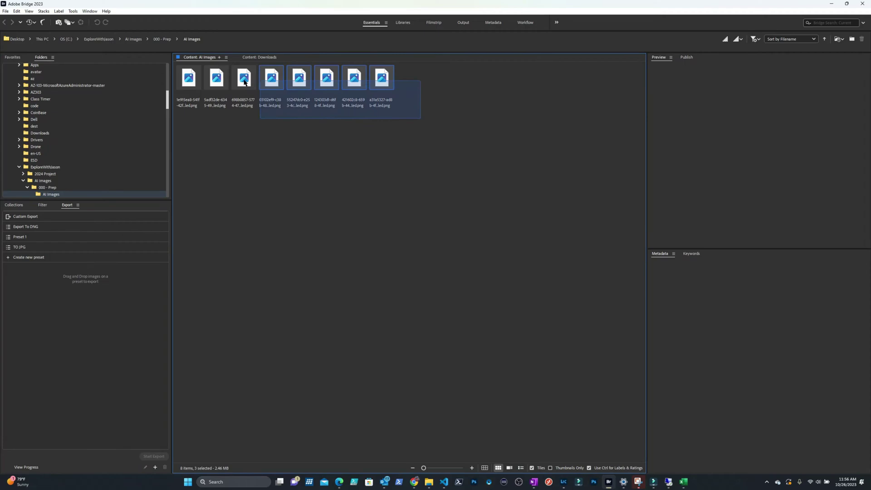
drag(184, 75, 203, 106)
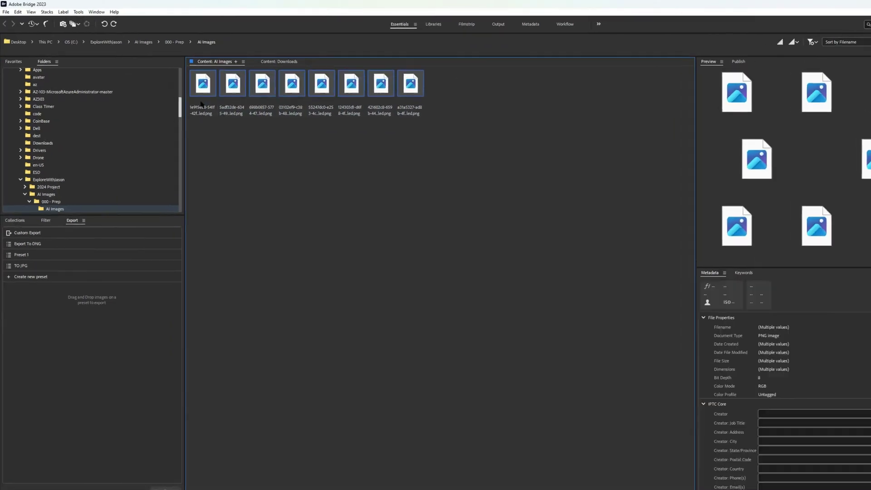
drag(330, 172, 236, 363)
drag(263, 404, 263, 406)
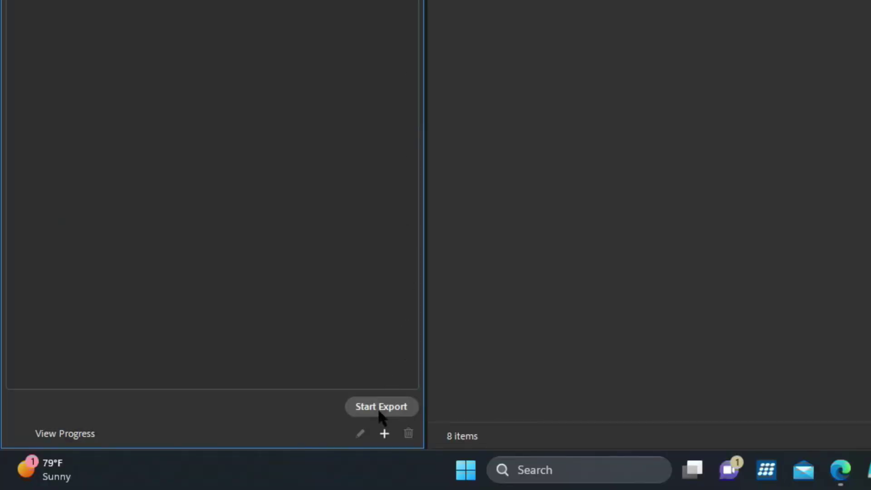
click(380, 410)
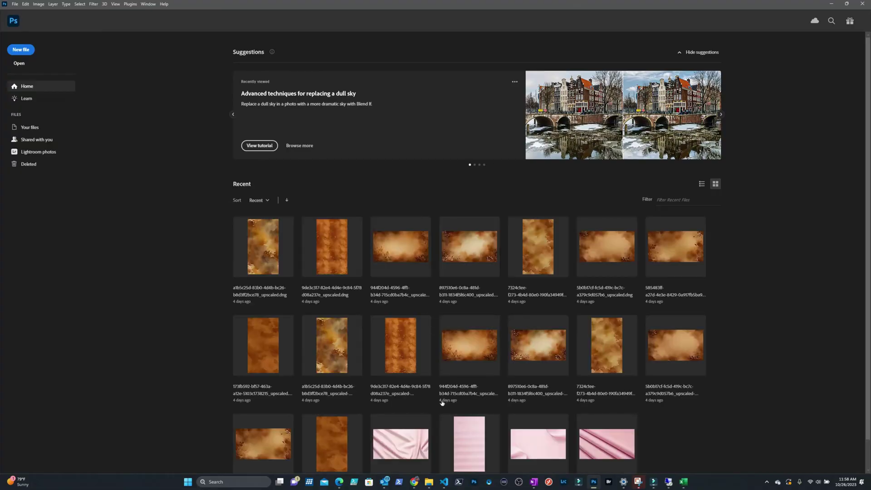
Step: Drag the eight exported DNG files into Photoshop's Camera Raw and select them all
click(428, 482)
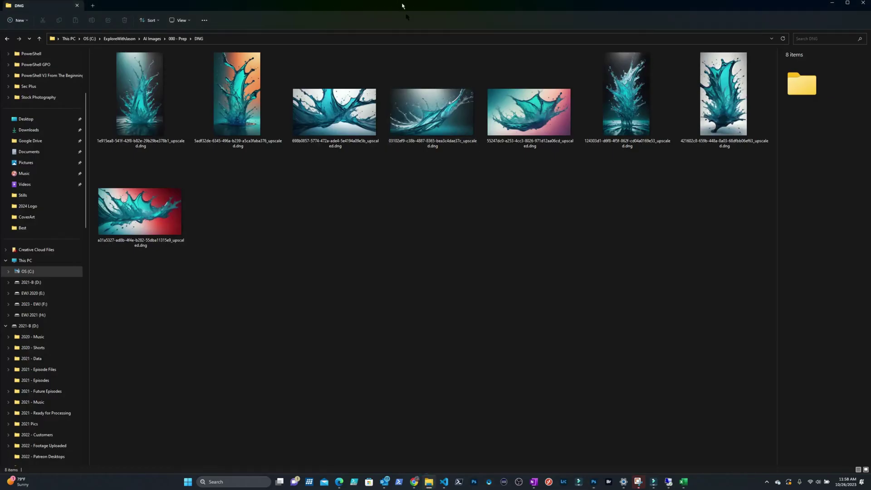
drag(402, 5, 582, 73)
key(ctrl+a)
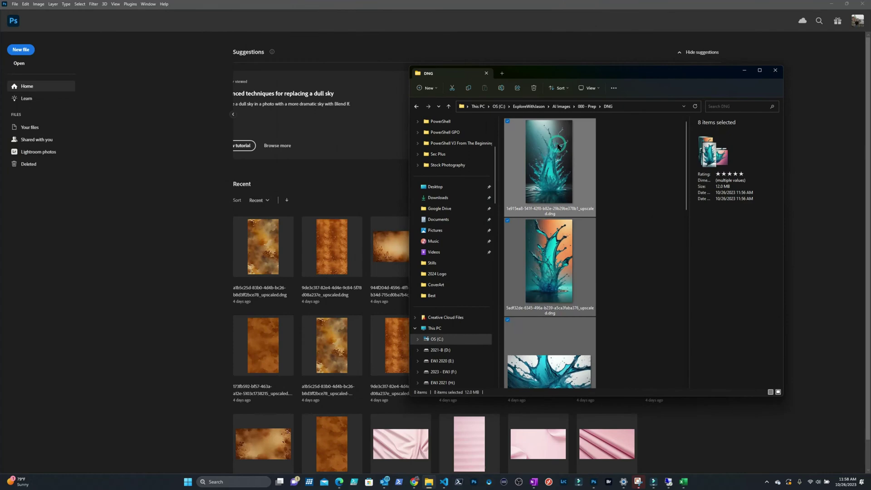
drag(564, 150, 194, 212)
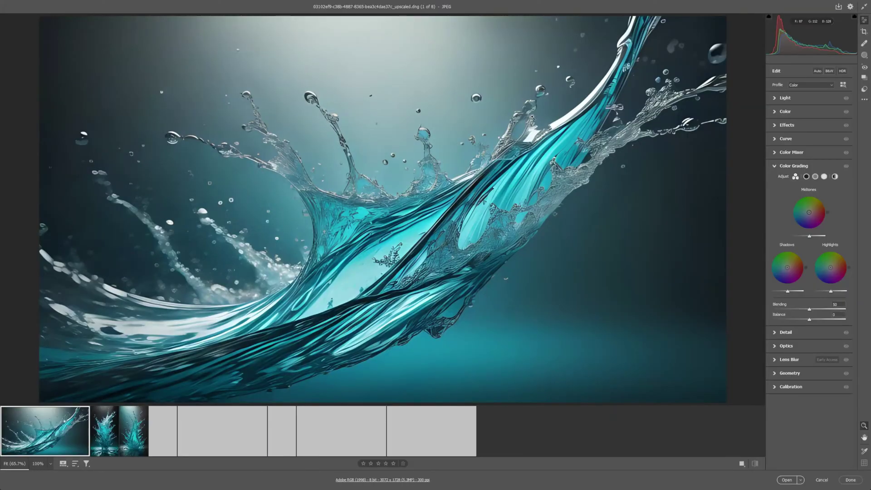
key(ctrl+a)
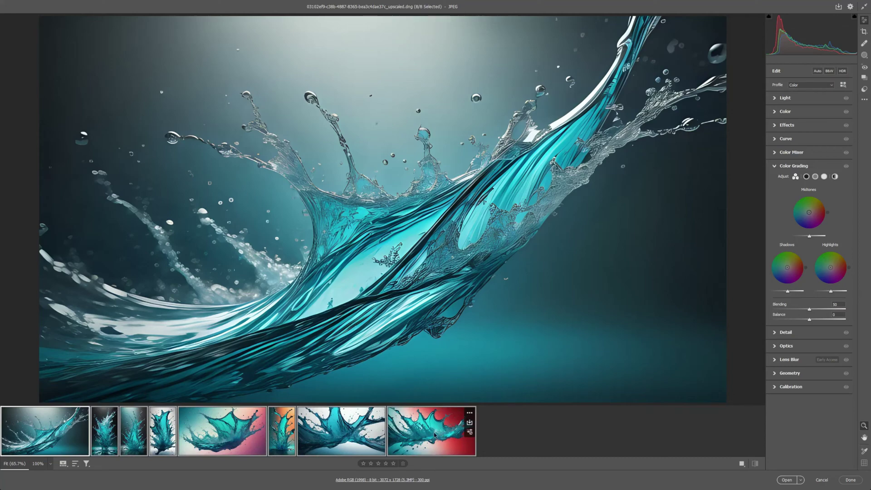
Step: Enhance all eight splash images with Super Resolution and view the enhanced red splash
right_click(435, 435)
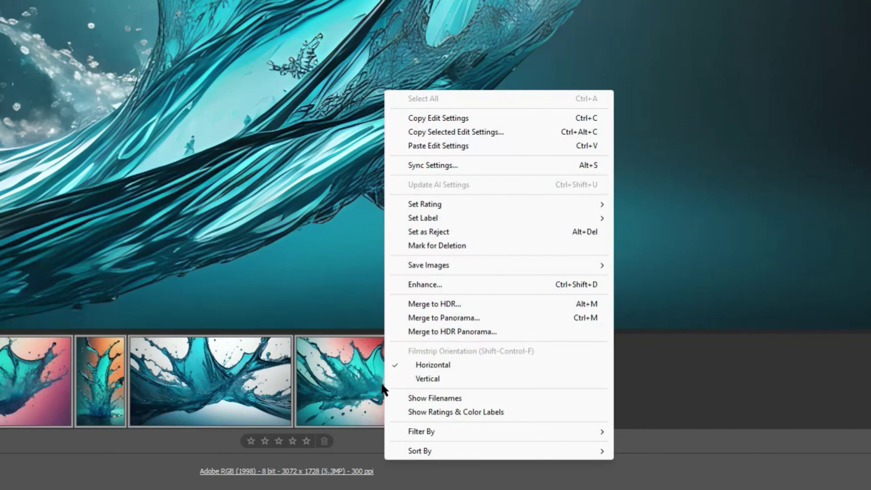
click(449, 285)
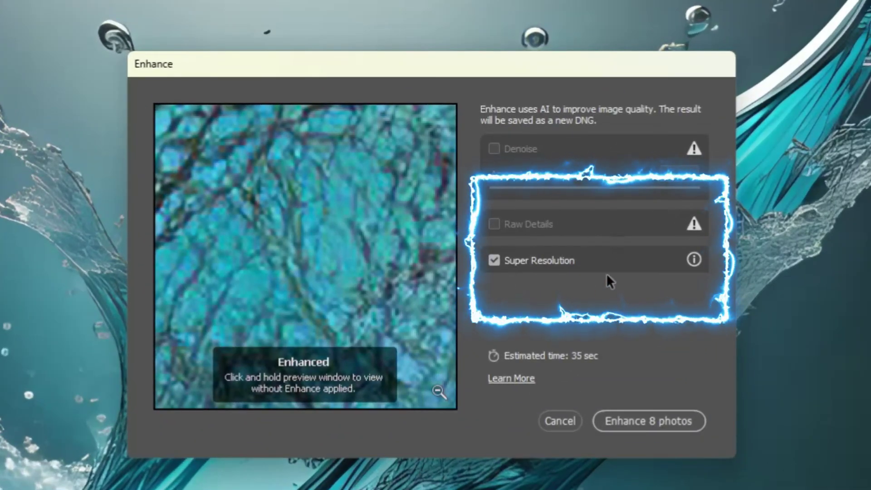
click(649, 417)
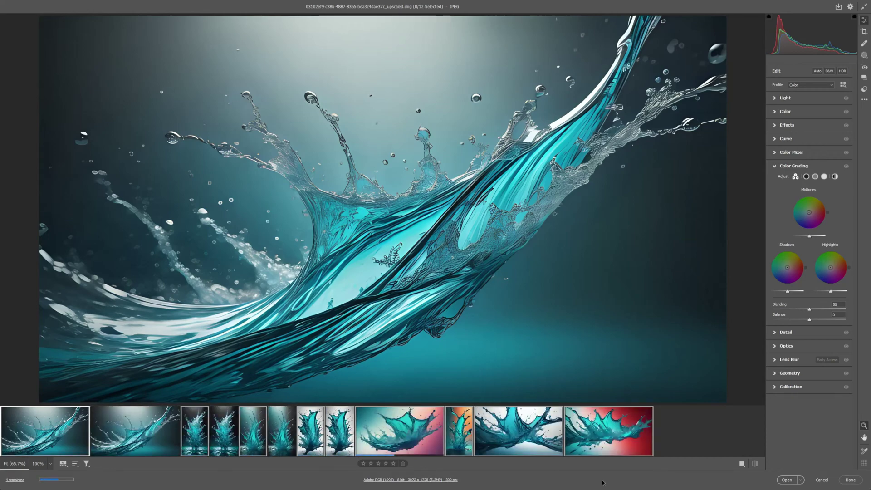
click(660, 422)
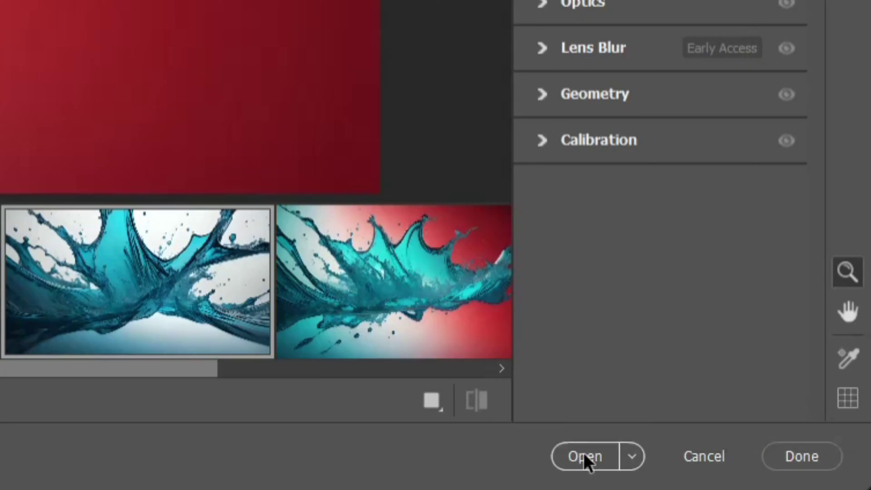
Step: Open the enhanced DNGs as documents, zoom into the red splash detail, and show Actions
click(576, 454)
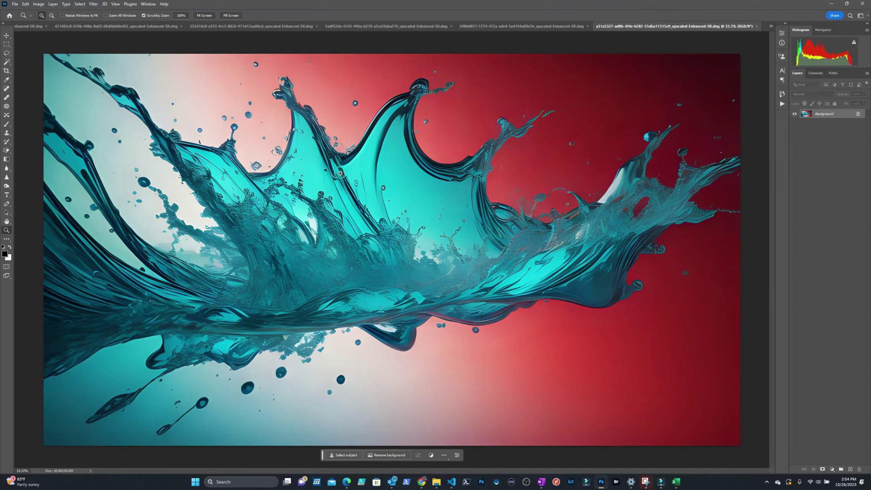
click(344, 176)
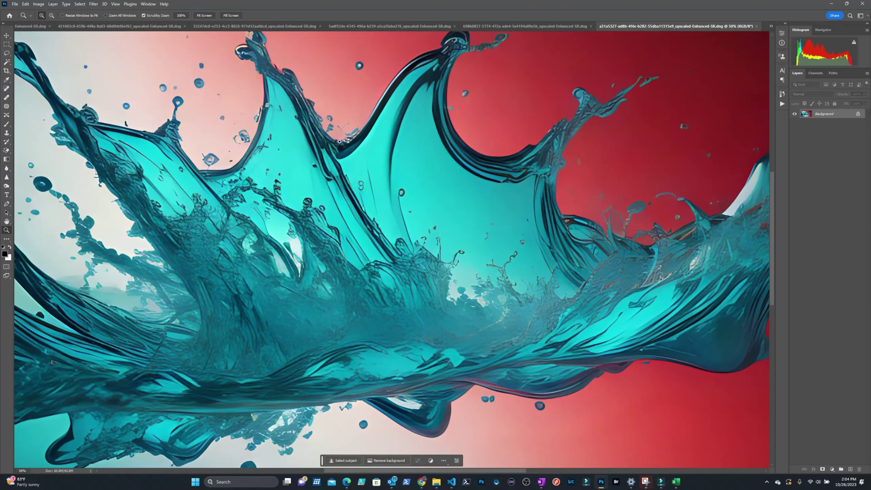
click(352, 134)
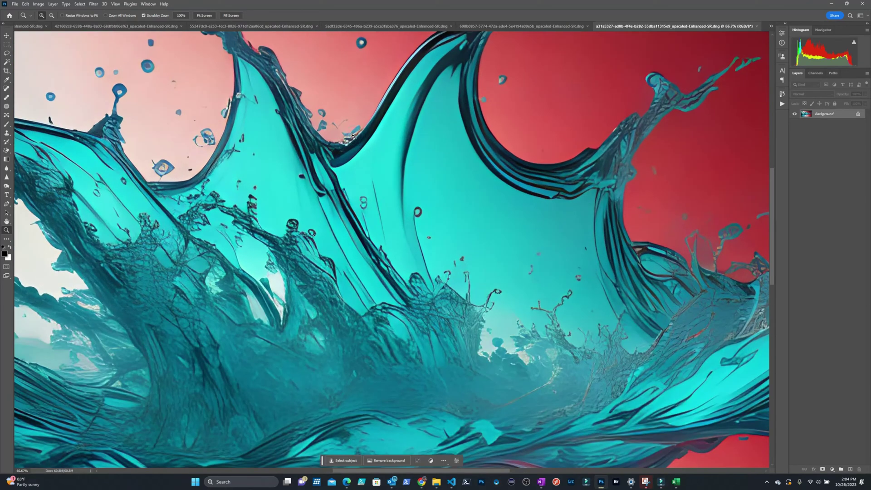
click(353, 135)
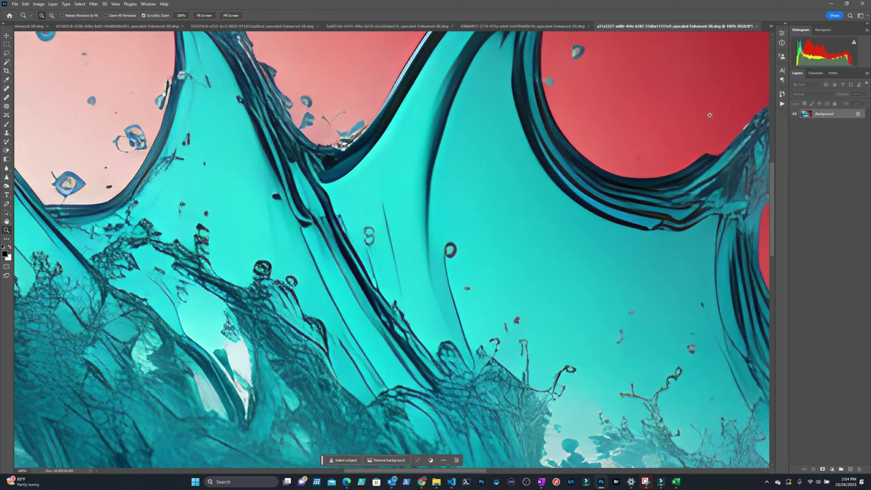
click(782, 104)
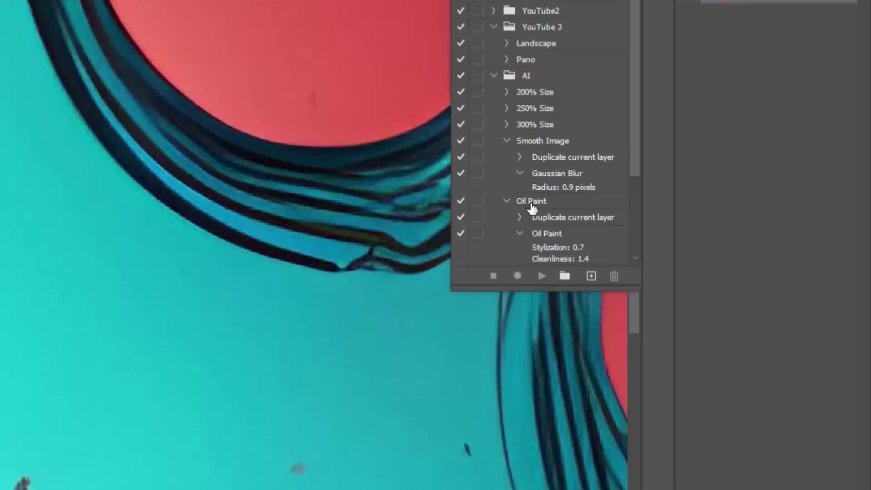
Step: Play the AI set's Oil Paint action to add an Oil Paint layer above Background
click(532, 208)
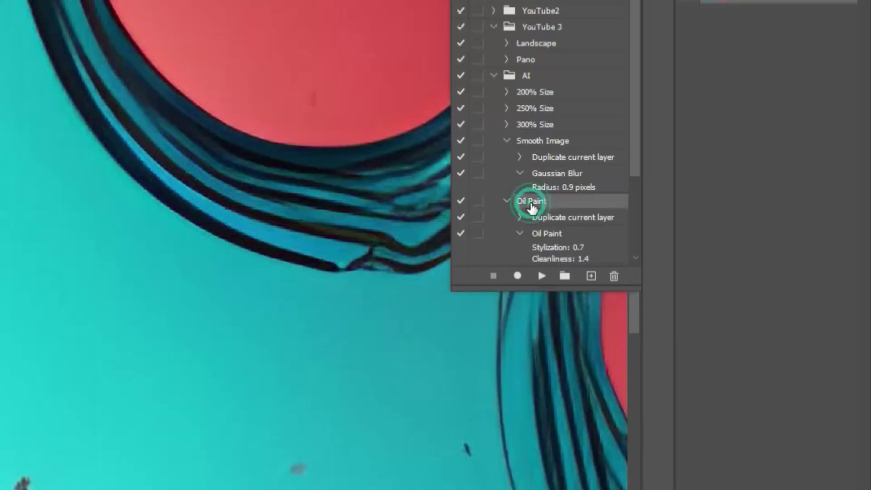
click(554, 225)
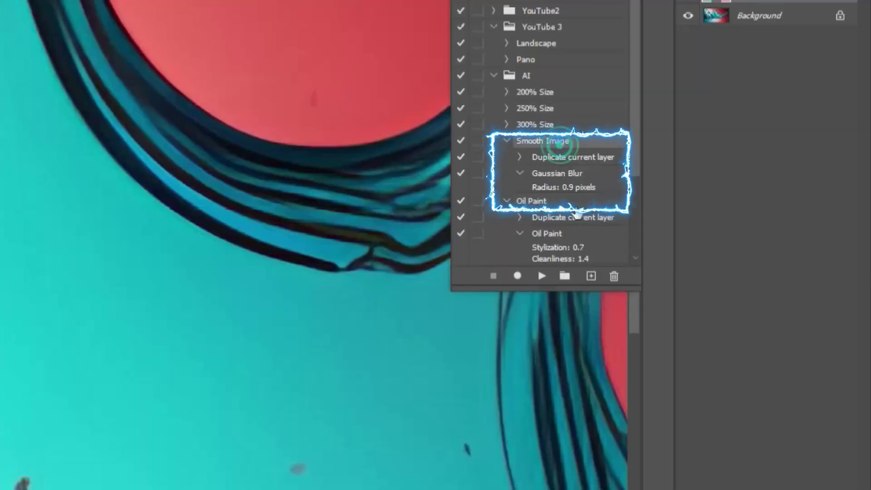
click(541, 276)
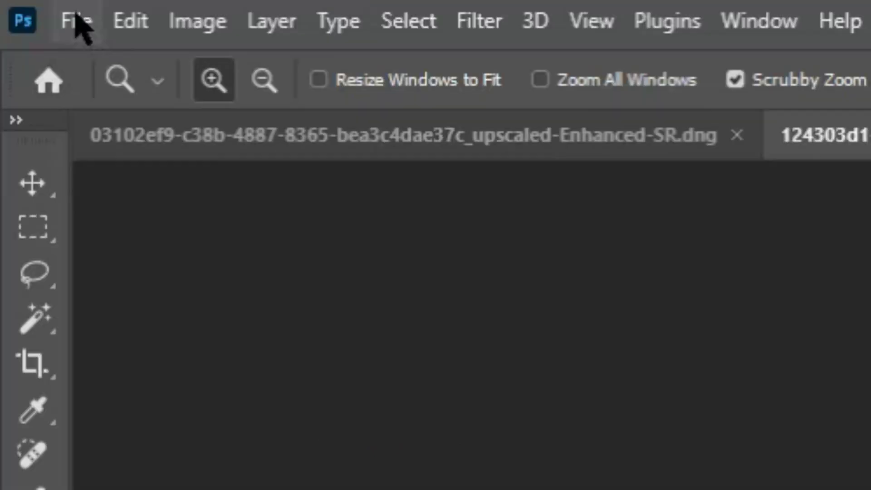
click(15, 4)
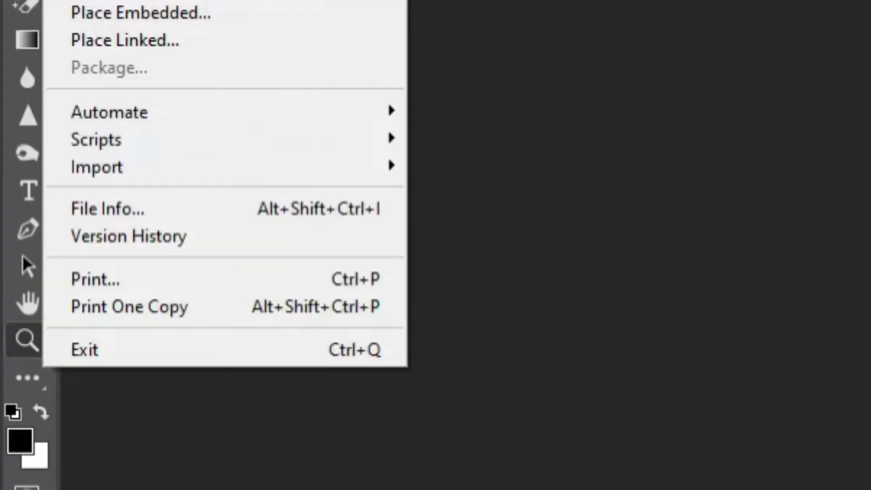
Step: Save all open images as quality-5 JPEGs to Processed via Image Processor, then close all
mouse_move(272, 151)
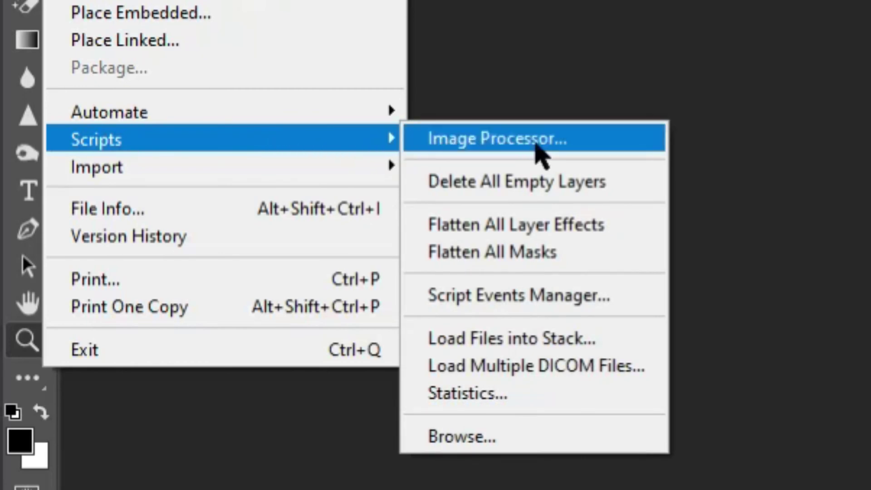
click(538, 145)
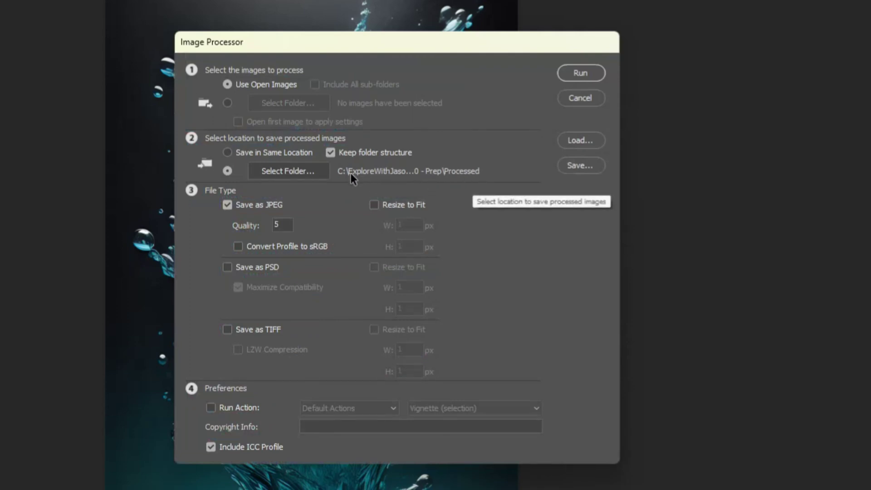
click(581, 73)
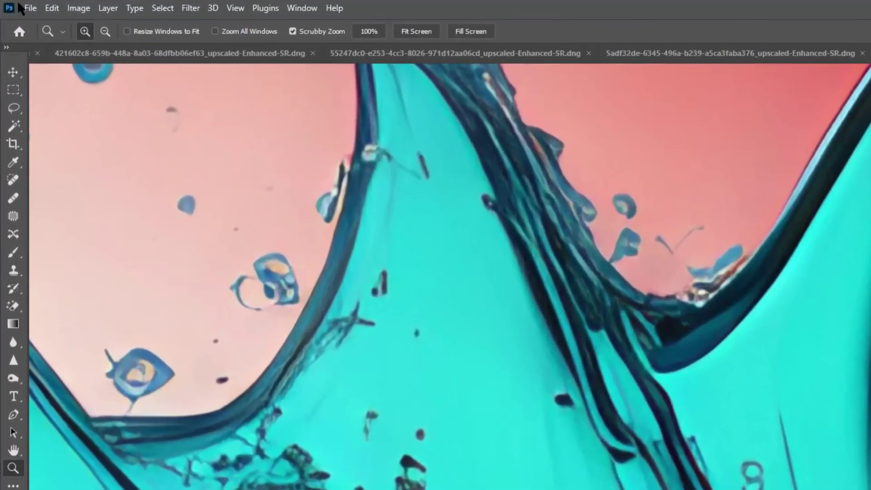
click(15, 4)
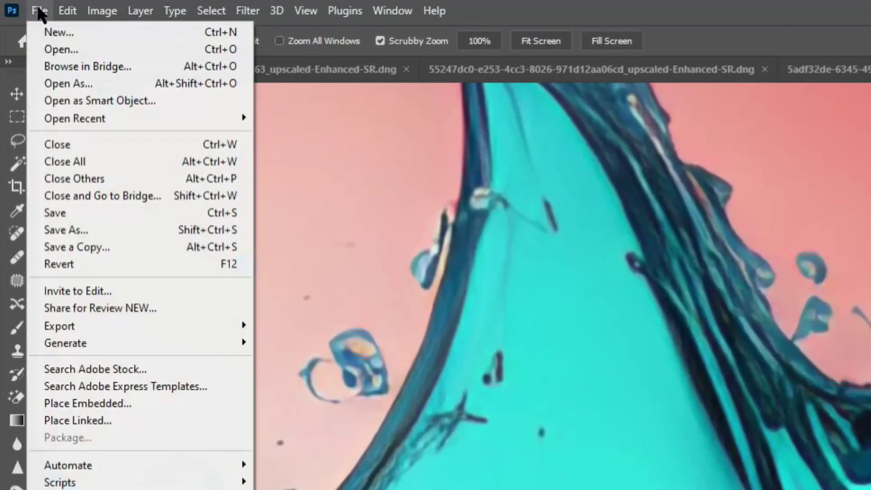
click(67, 160)
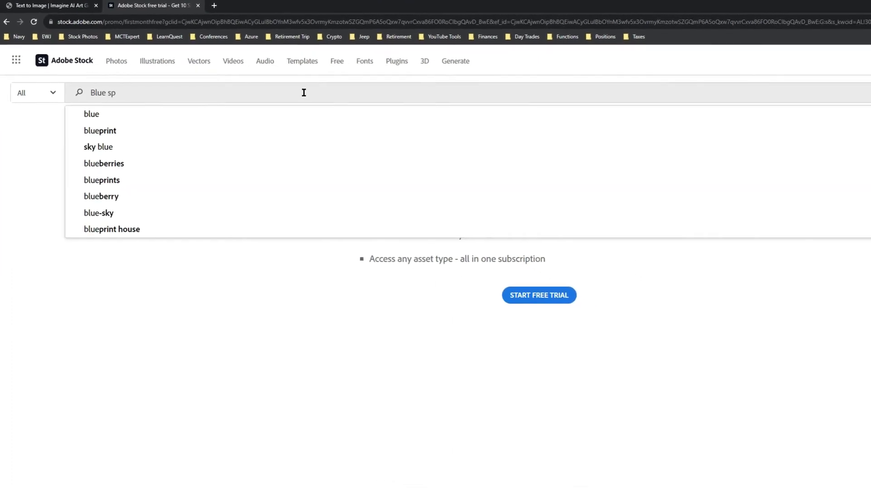
Step: Search Adobe Stock for 'Blue splash background' and view the water bubbles image's keywords
text(lash backg)
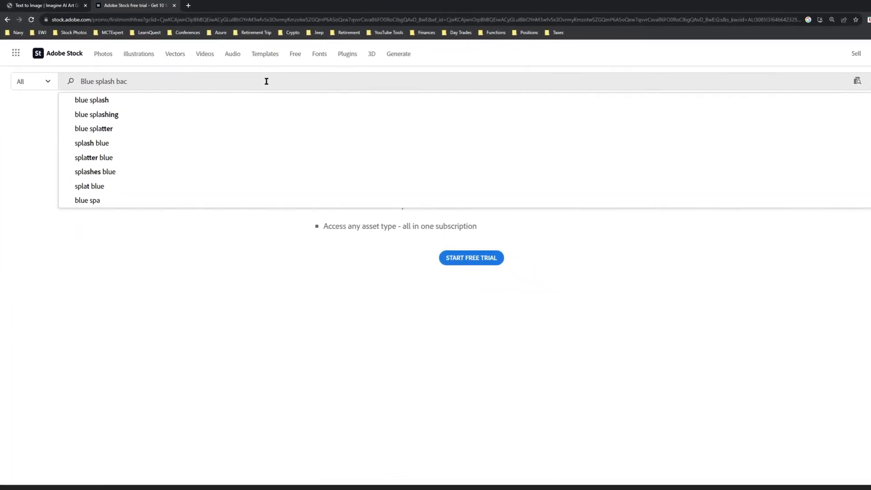
text(round)
key(Return)
scroll(393, 184, down, 3)
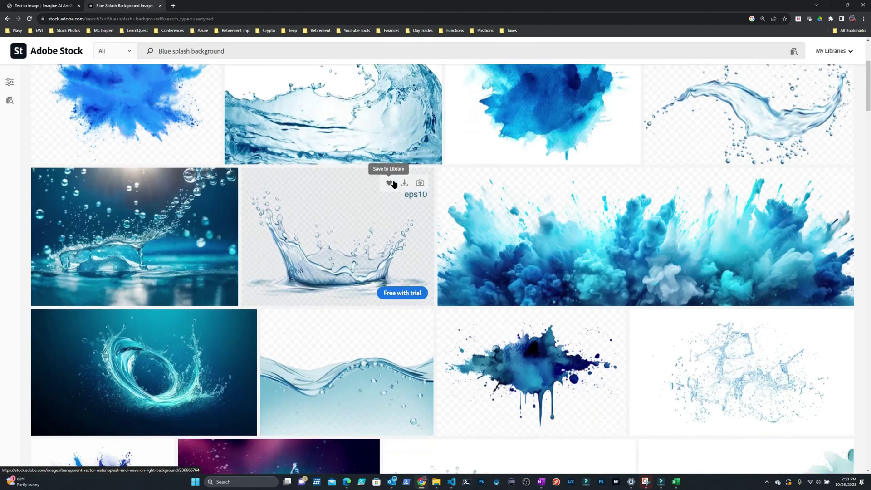
scroll(394, 184, down, 2)
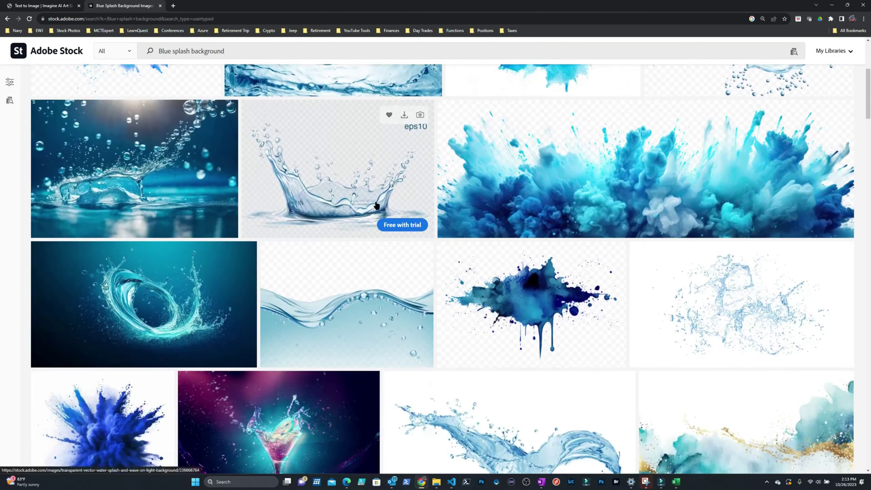
click(182, 198)
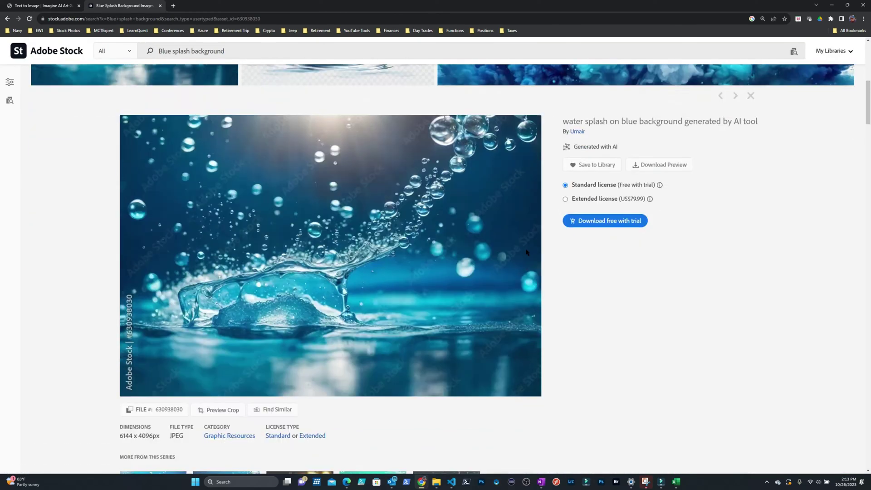
scroll(318, 272, down, 5)
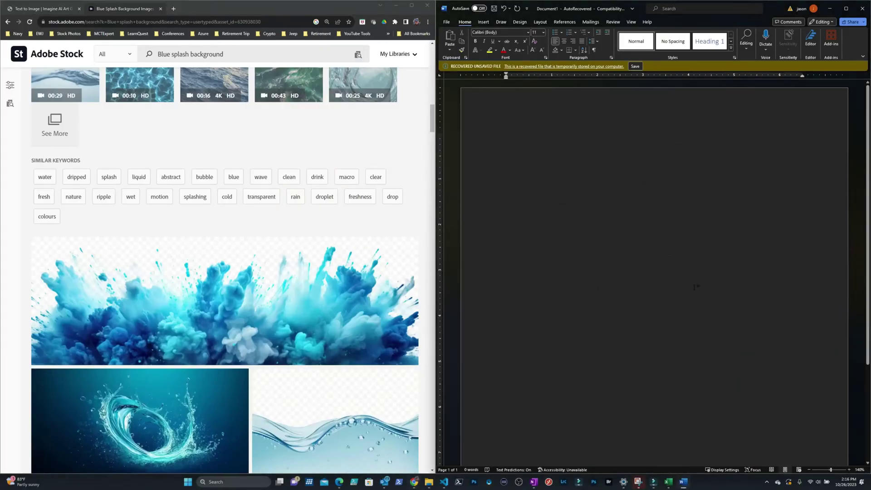
Step: In Word, type the keyword line beginning 'Blue, splash, background' and the title 'Abstract blue wavy background. AI generated.' above it
text(e, splash, back)
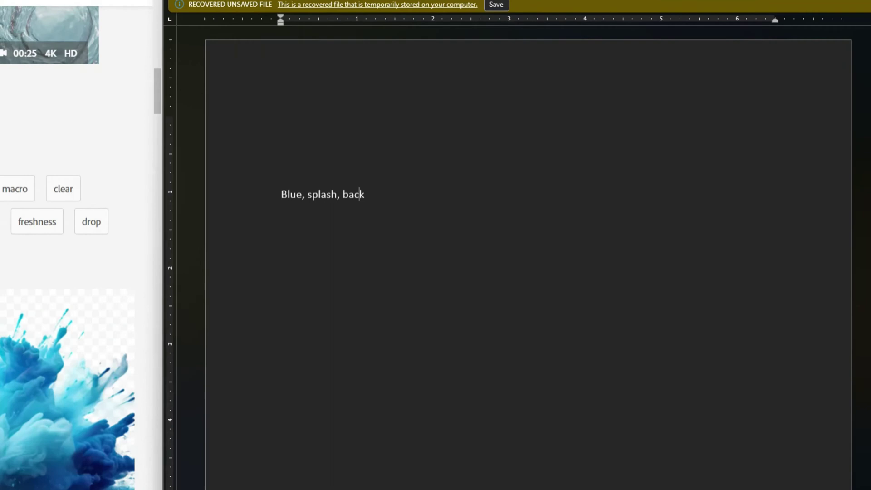
text(ground, illustration, water, liquid, abstract,)
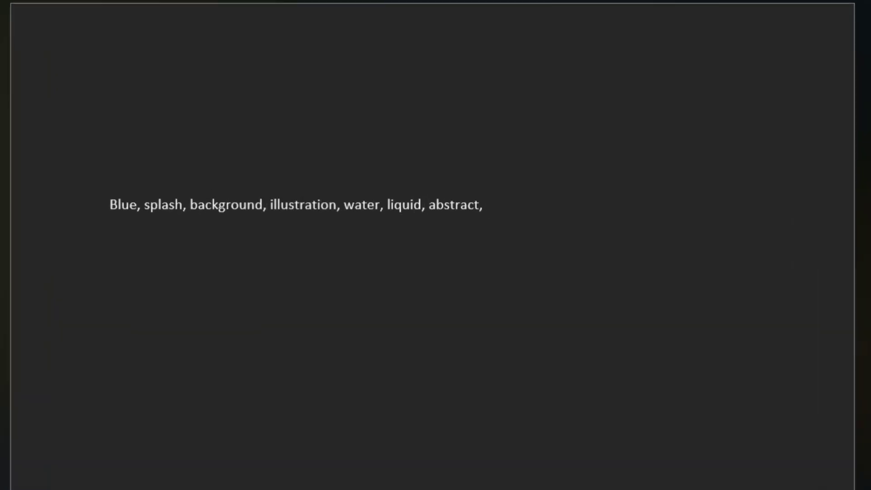
text(ransparent)
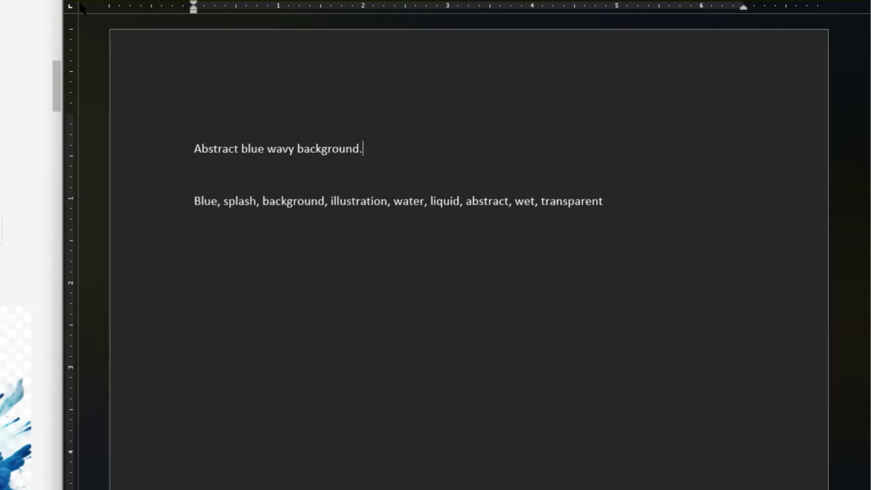
text(AI generated.)
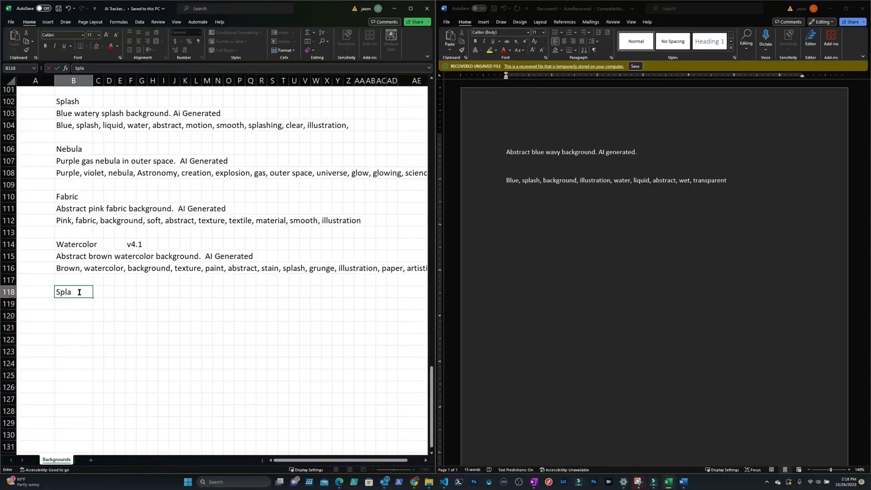
Step: Commit the Splash entry in B118, then copy the Word title into B119 and the keyword line into B120
key(Return)
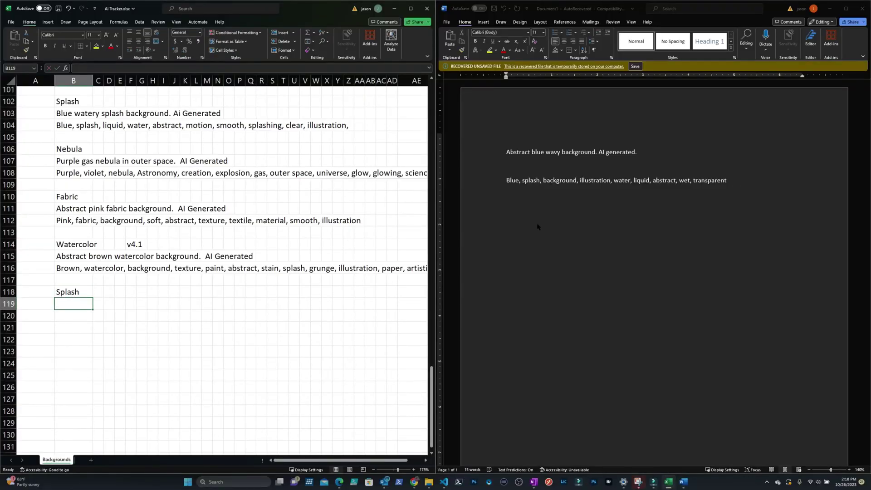
click(596, 155)
triple_click(595, 156)
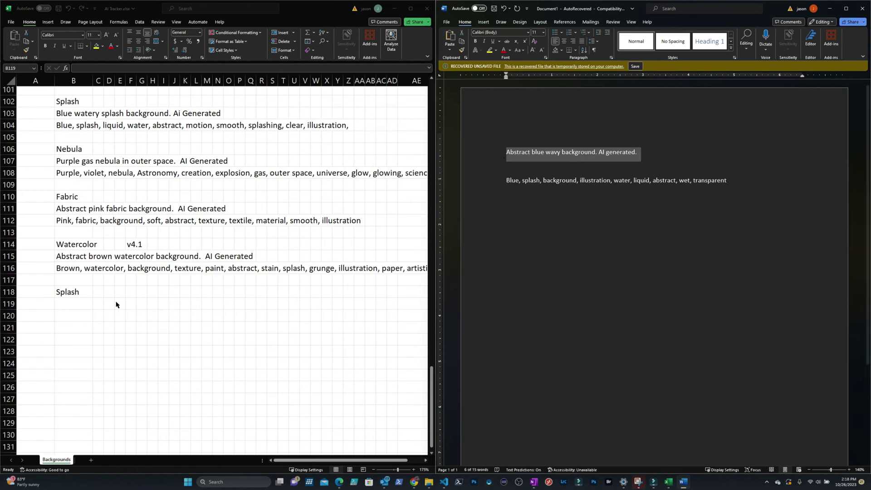
click(70, 303)
drag(733, 183, 492, 189)
key(ctrl+c)
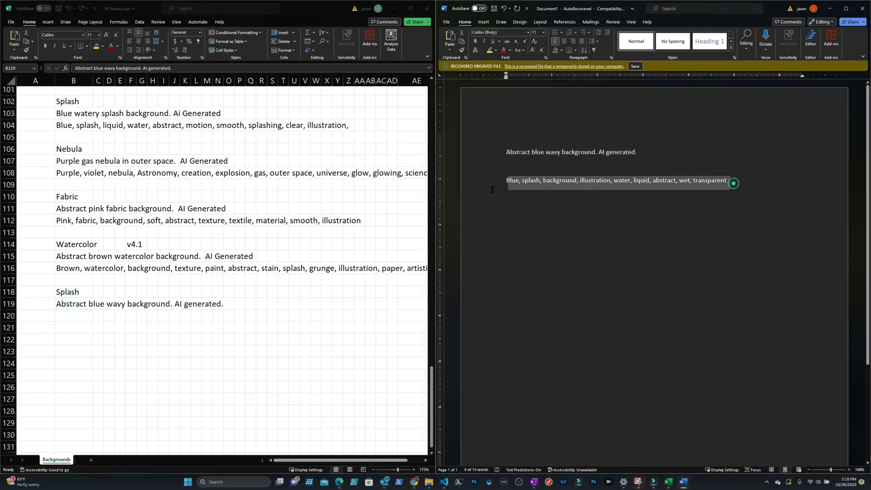
click(74, 318)
key(ctrl+v)
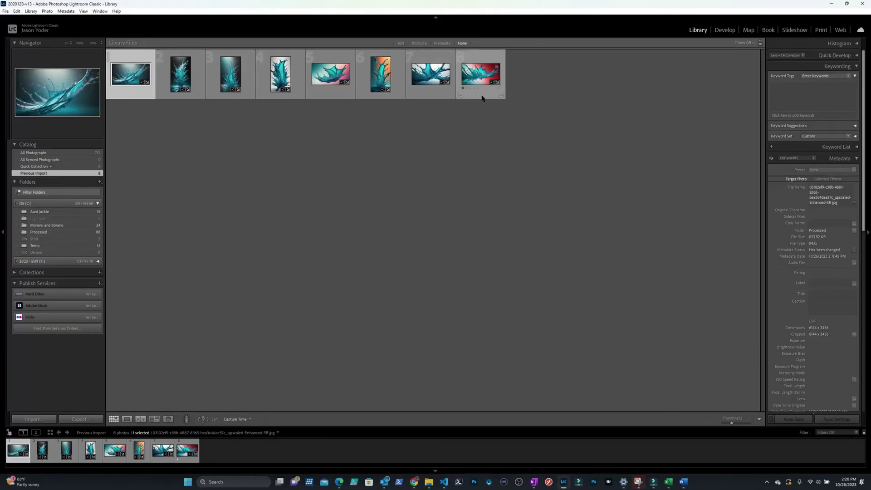
Step: Select all eight splash photos and give them the title 'Abstract blue wavy background. AI generated.'
shift+click(482, 97)
mouse_move(683, 481)
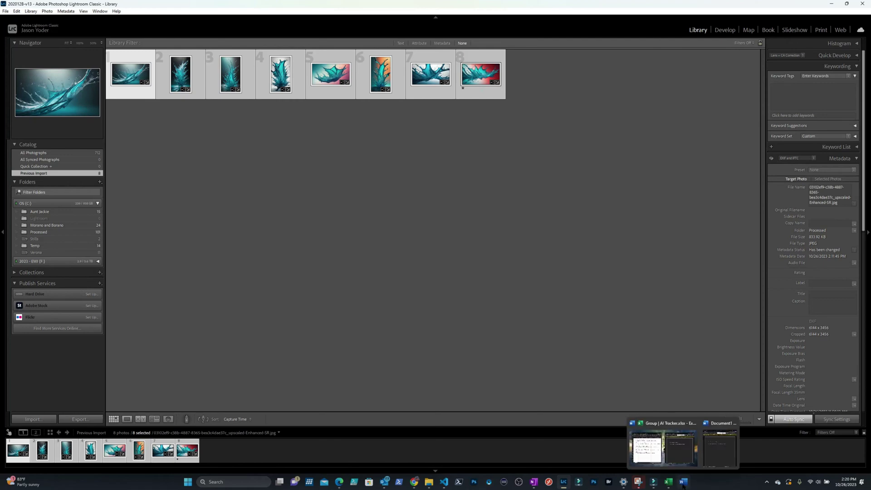
click(719, 447)
click(656, 152)
drag(656, 152, 518, 151)
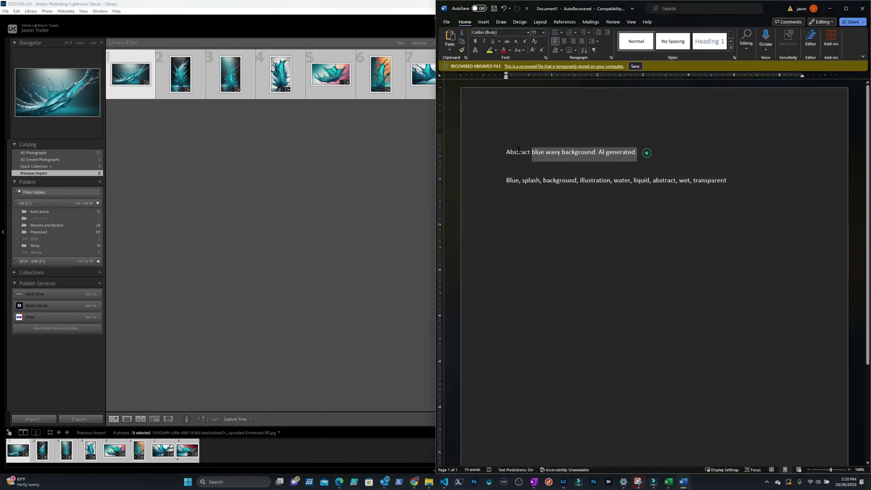
click(391, 196)
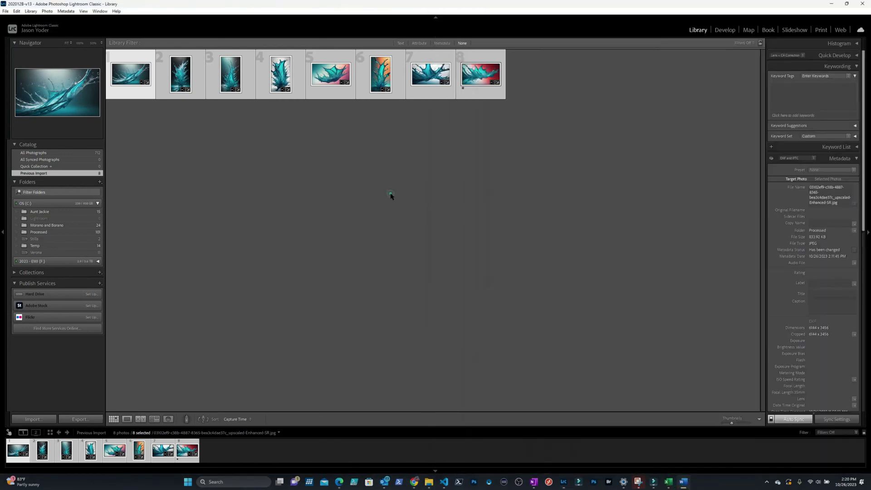
click(820, 254)
text(Abstract blue wavy background. AI generated.)
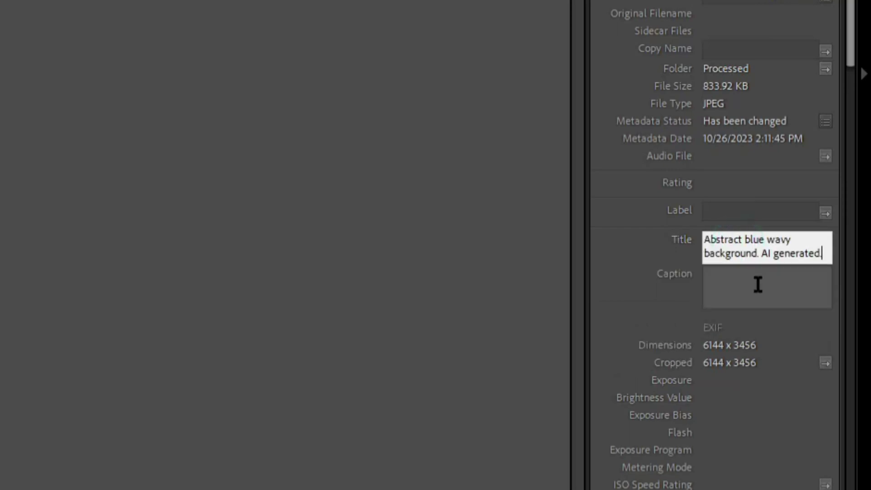
Step: Use the same sentence as the caption for the eight photos and bring up their export settings
click(749, 302)
text(Abstract blue wavy background. AI generated.)
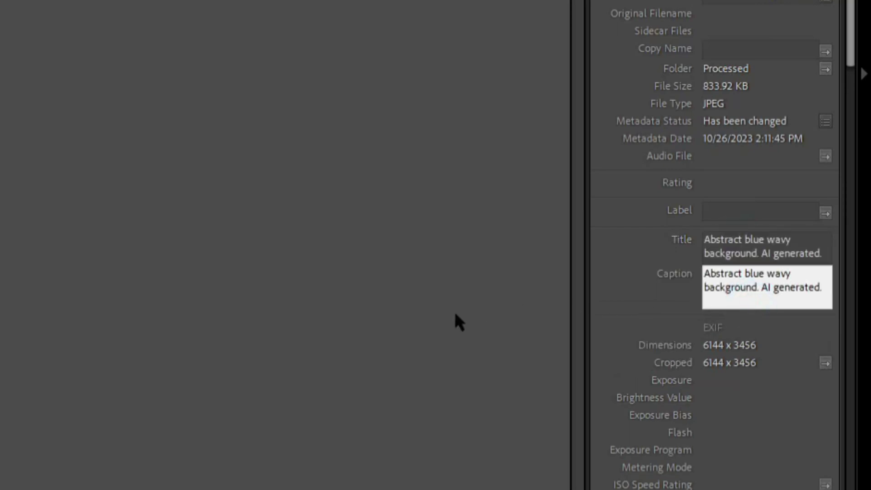
key(Return)
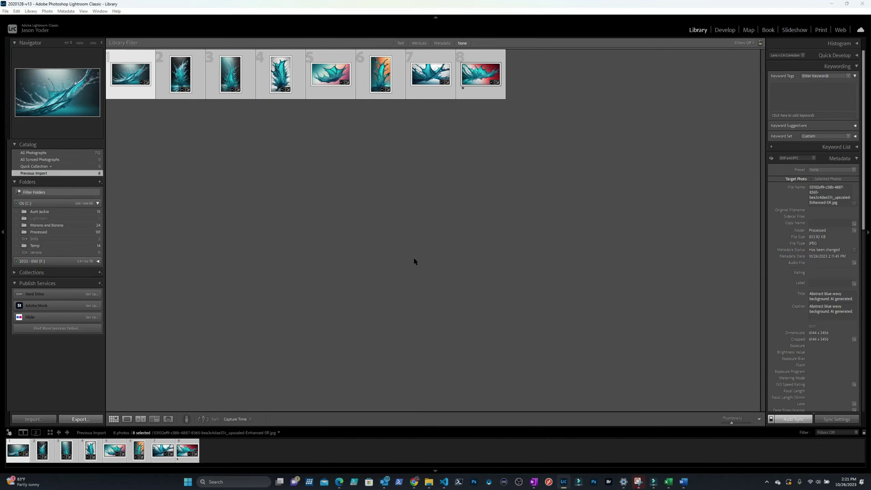
key(ctrl+shift+e)
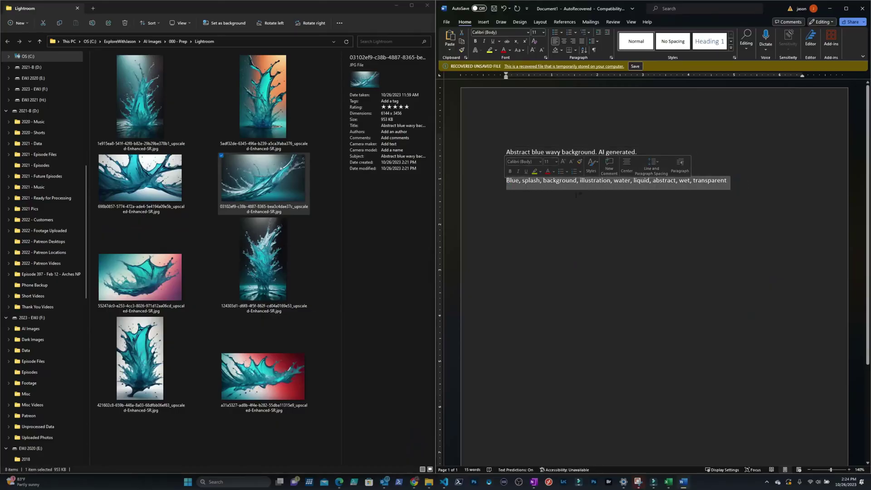
Step: Tag the four portrait splash images with the keyword list plus 'portrait'
click(140, 97)
ctrl+click(233, 87)
ctrl+click(263, 260)
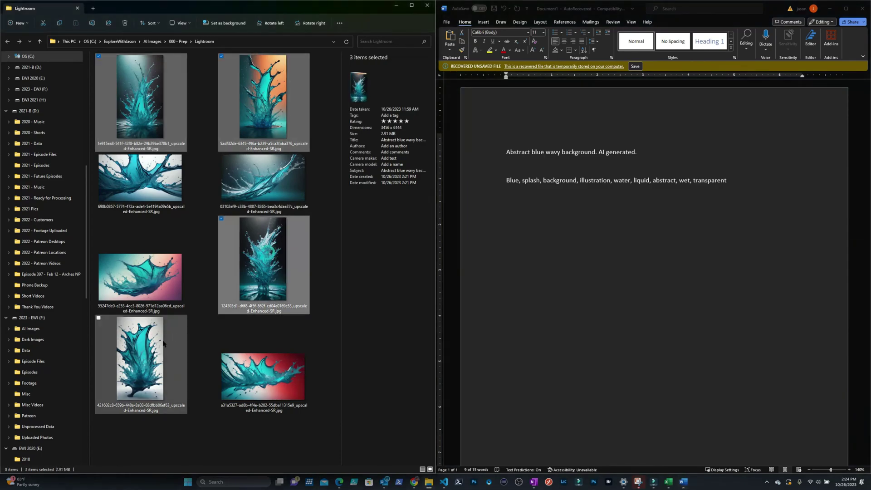
ctrl+click(163, 343)
click(544, 178)
key(ctrl+v)
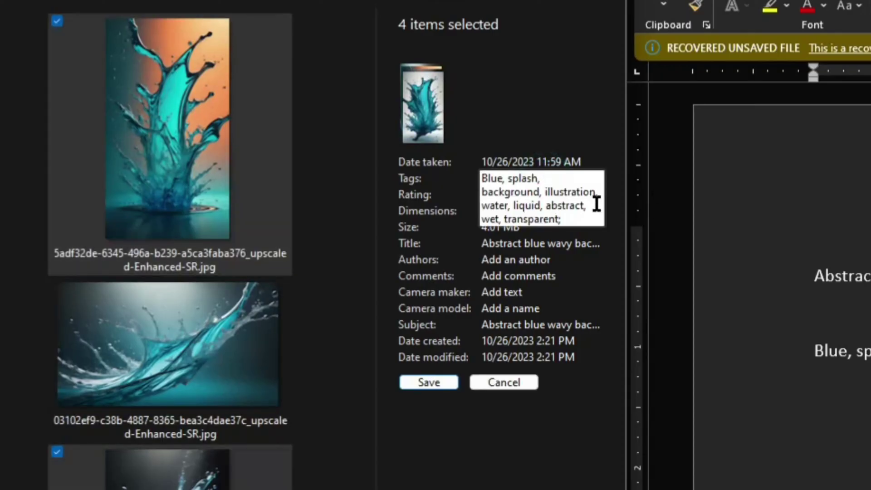
text(; portrait;)
key(Return)
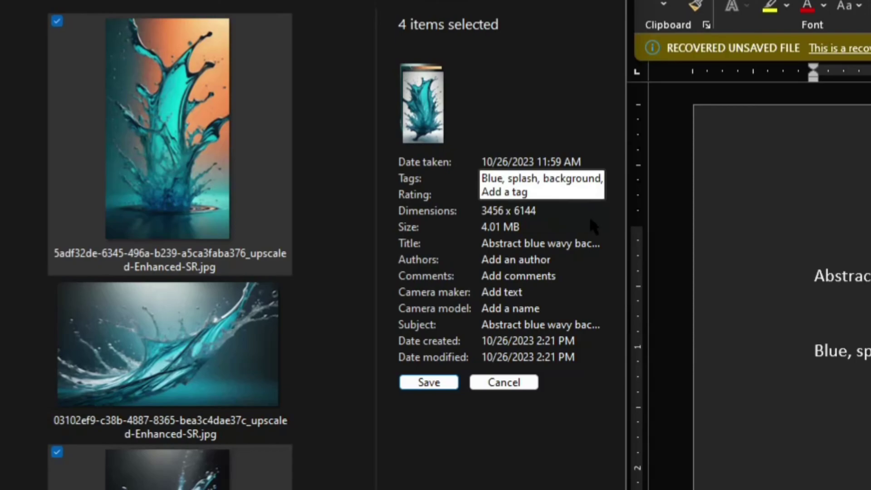
Step: Tag the four landscape splash images with the keyword list plus 'landscape'
click(145, 181)
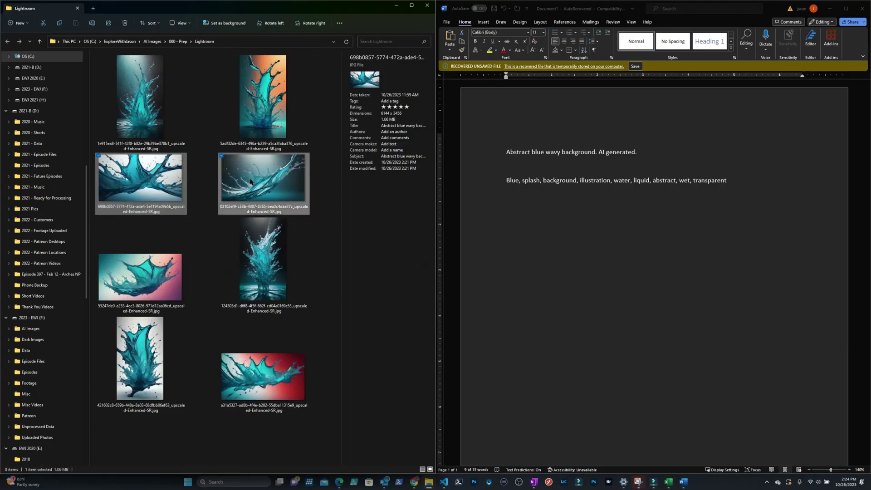
ctrl+click(250, 181)
ctrl+click(141, 277)
ctrl+click(250, 373)
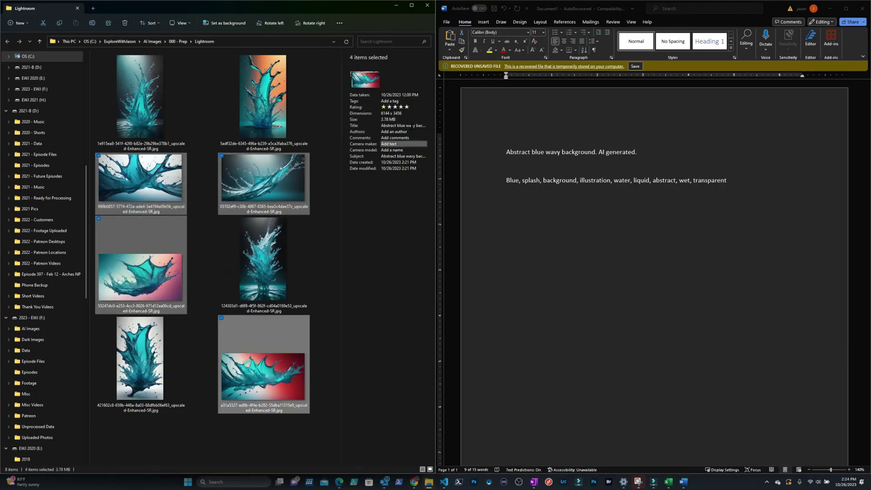
click(416, 100)
key(ctrl+v)
text(;)
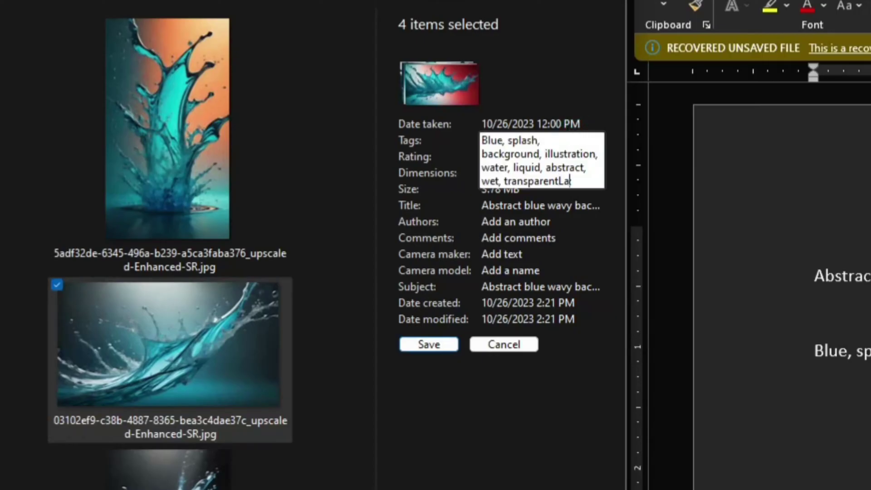
text(pe)
key(BackSpace)
key(BackSpace)
key(BackSpace)
key(BackSpace)
key(BackSpace)
key(BackSpace)
key(BackSpace)
key(BackSpace)
key(BackSpace)
text(;landscape)
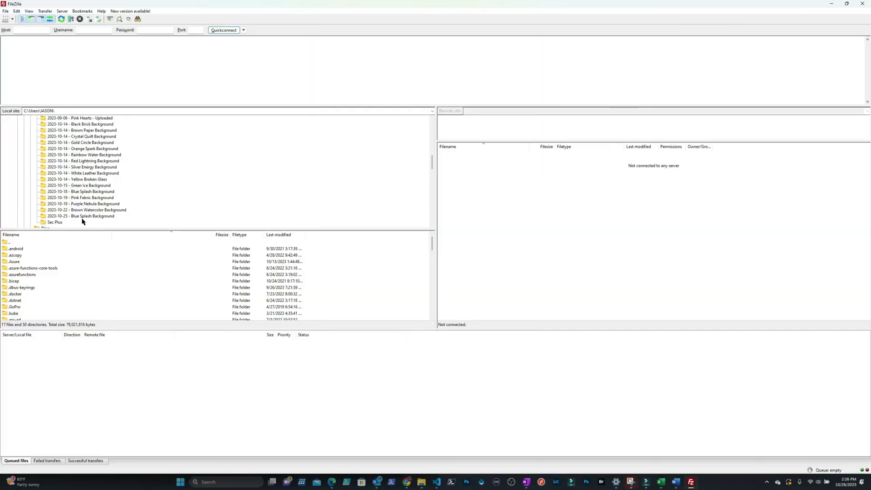
Step: Connect to the saved Adobe site and upload all eight JPGs from the 2023-10-25 Blue Splash Background folder
click(83, 217)
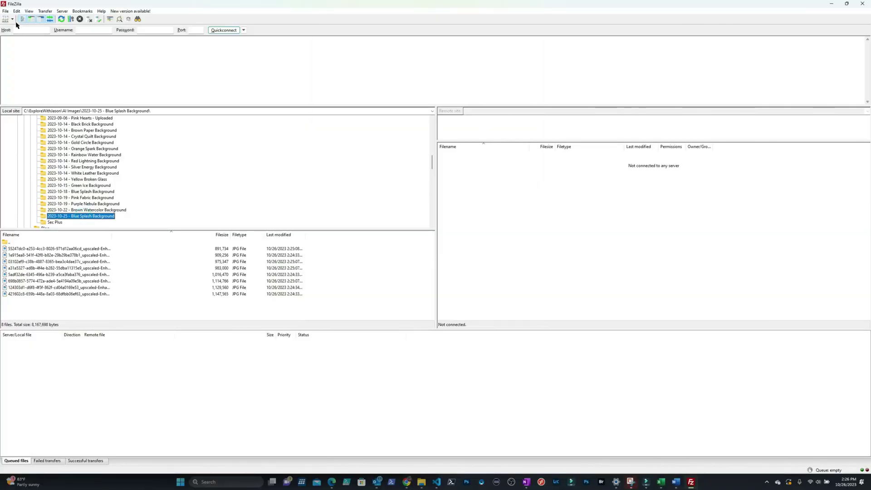
click(12, 19)
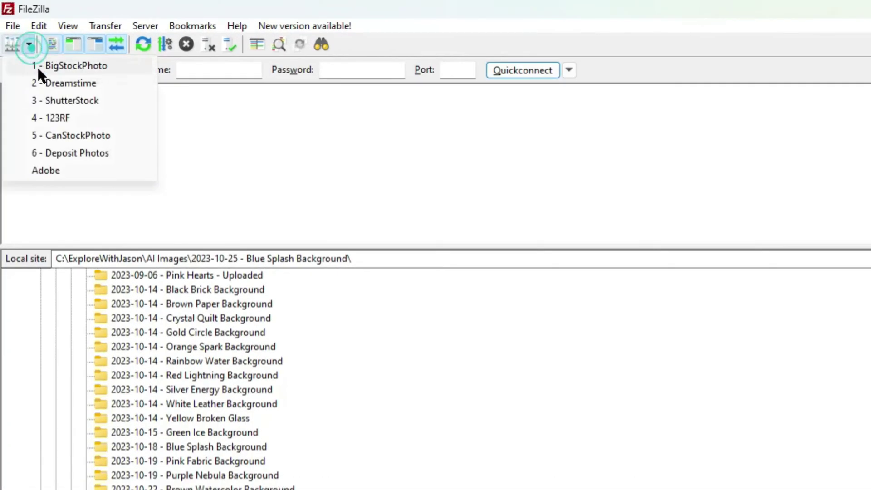
click(56, 170)
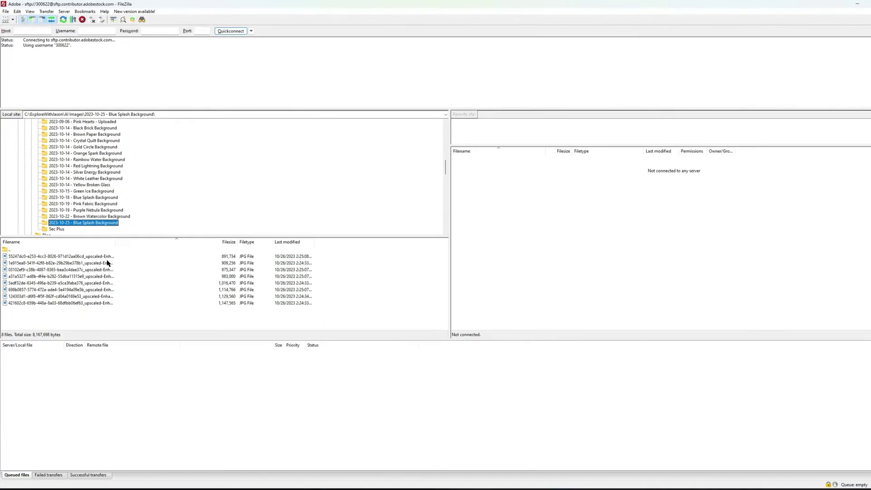
click(195, 480)
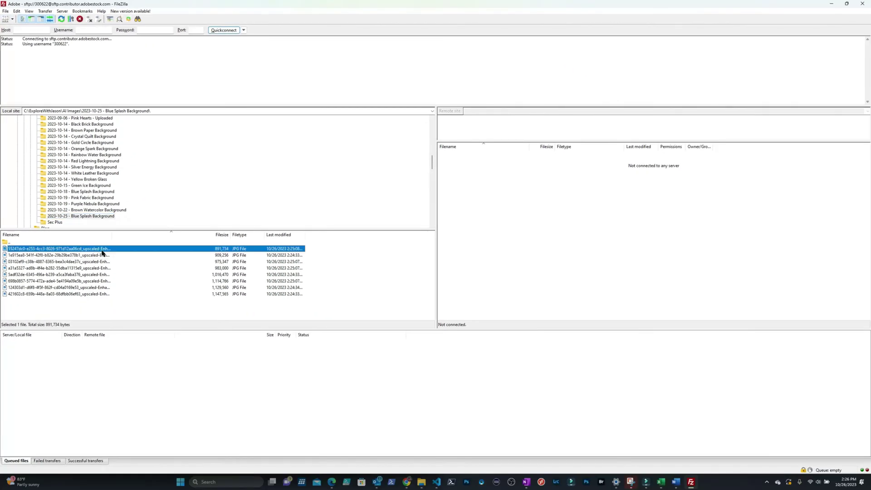
shift+click(94, 294)
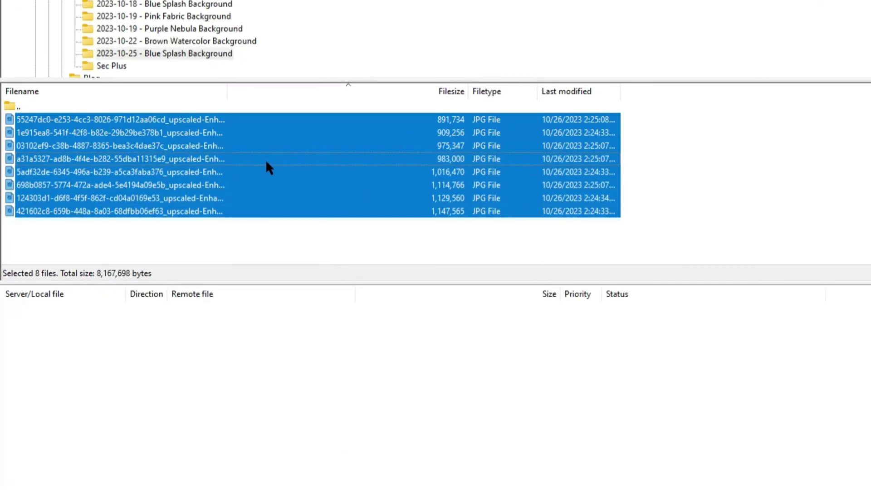
right_click(131, 272)
click(153, 274)
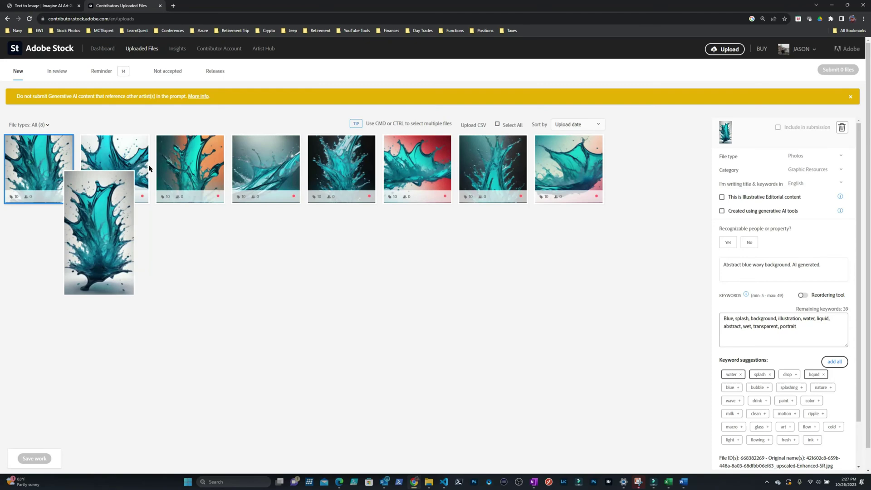
Step: Select all eight uploads, set category Graphic Resources, flag generative AI and no recognizable people or property
key(ctrl+a)
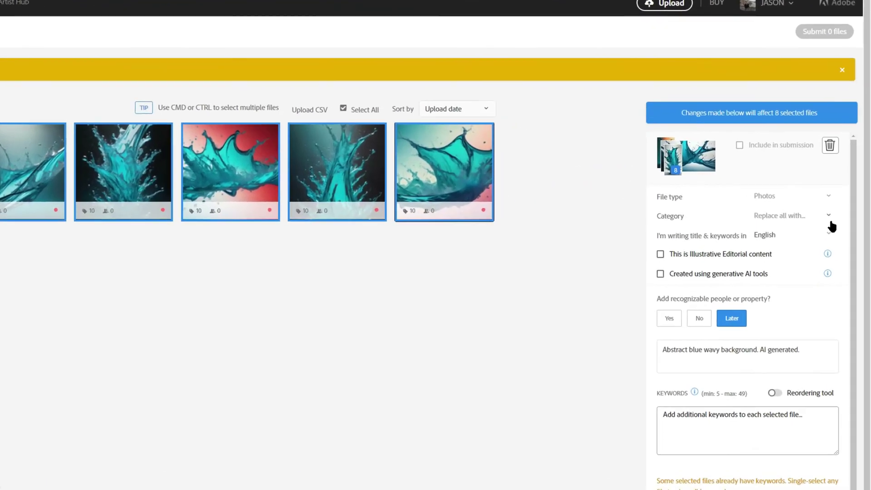
click(841, 170)
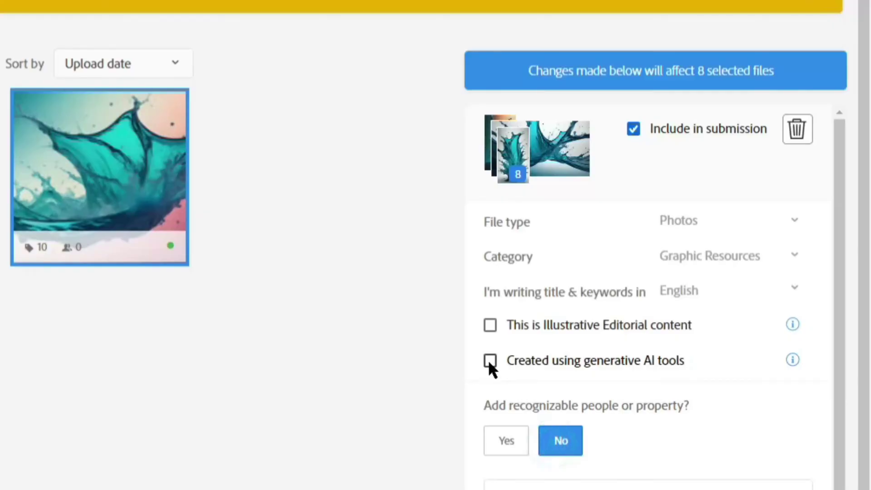
click(489, 361)
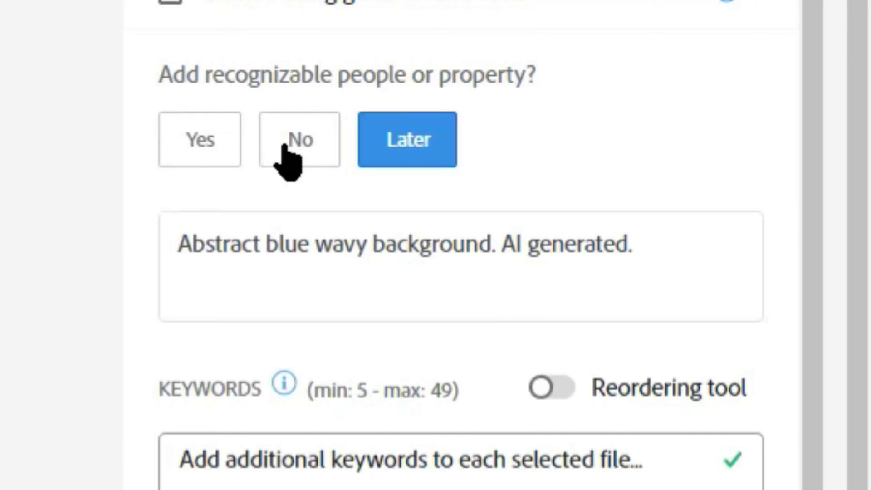
click(286, 156)
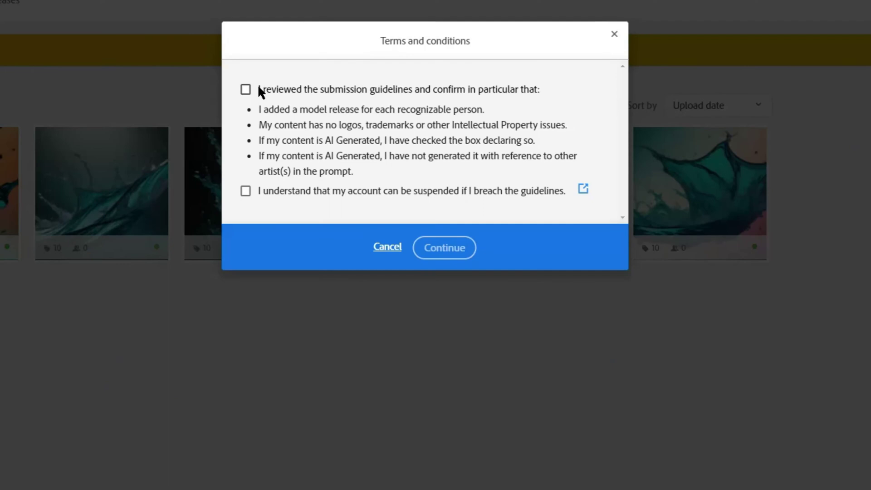
Step: Tick the submission-guidelines and account-suspension checkboxes, then continue to the Submit 8 items dialog
click(252, 89)
click(256, 186)
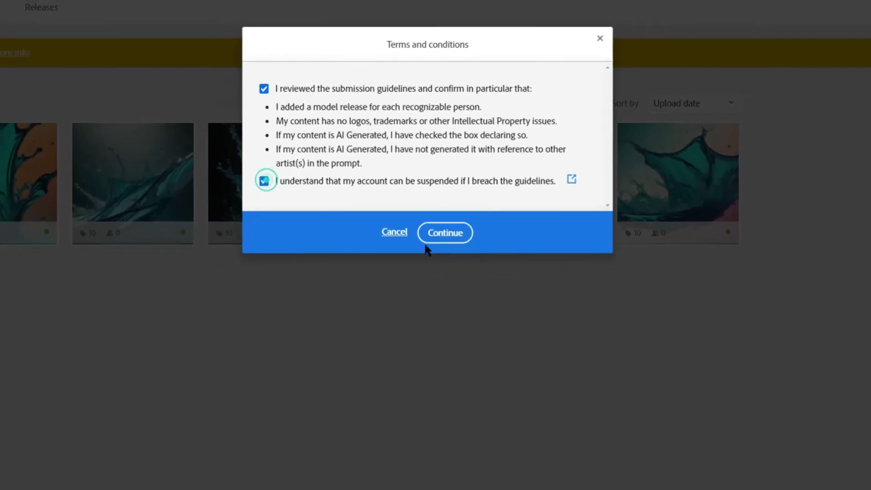
click(456, 241)
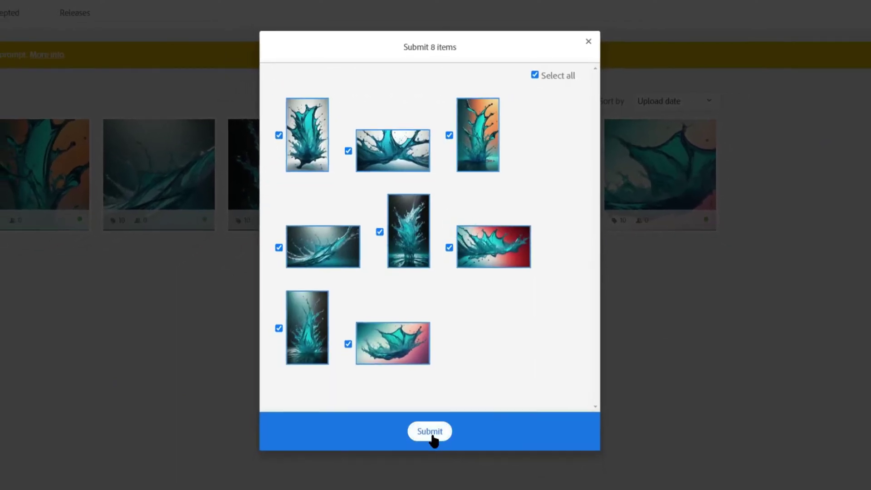